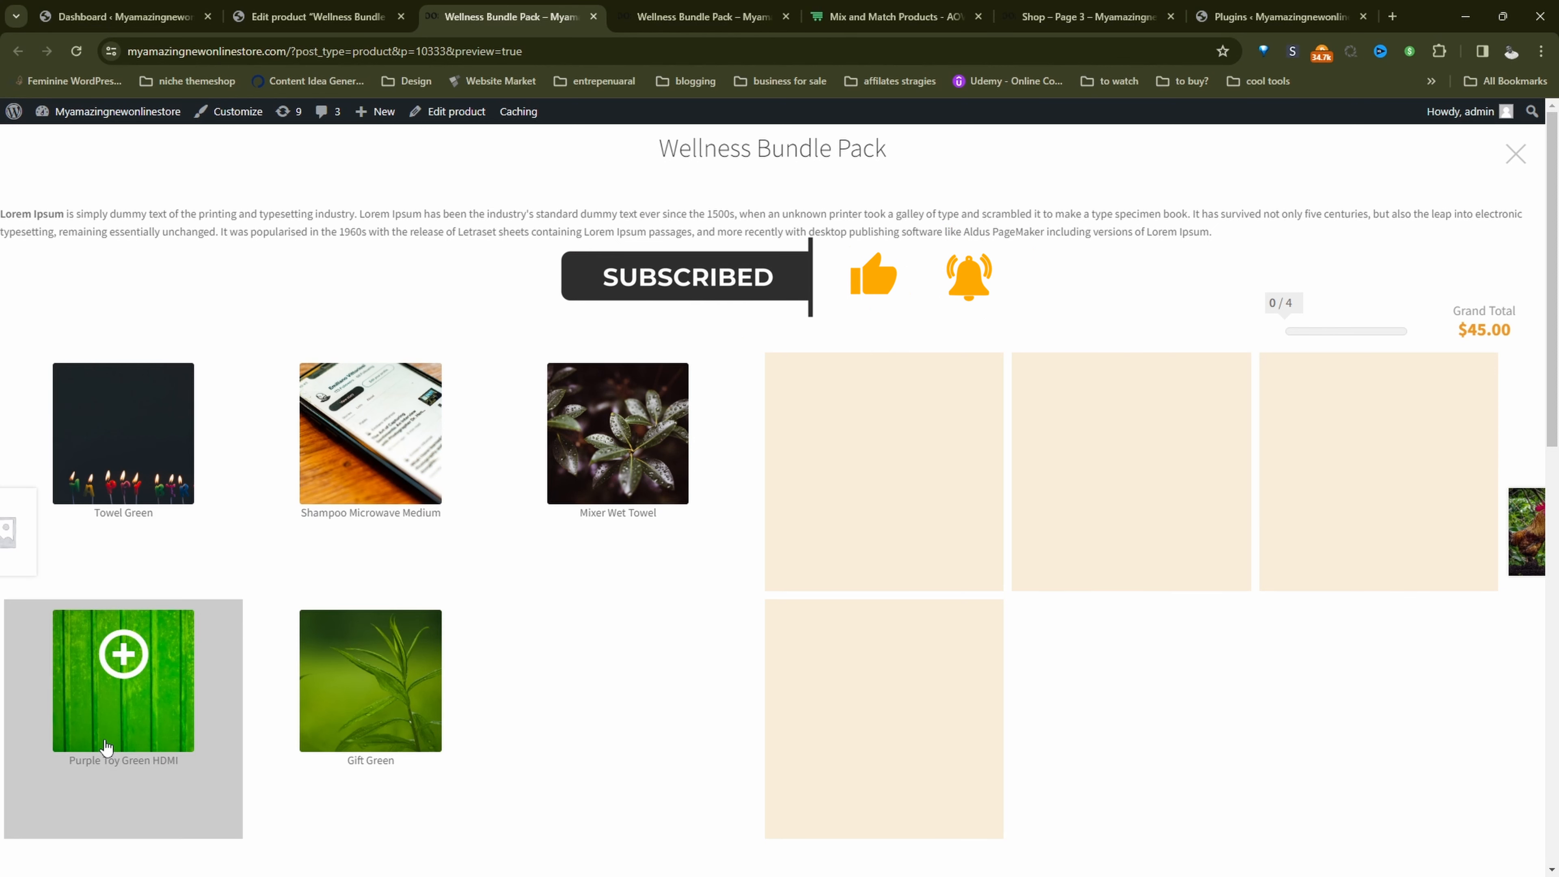
Step: Fill the fixed-price bundle with Purple Toy Green HDMI, Shampoo Microwave Medium and two Mixer Wet Towels, and check the grand total
left_click(123, 676)
left_click(370, 430)
left_click(678, 448)
left_click(678, 449)
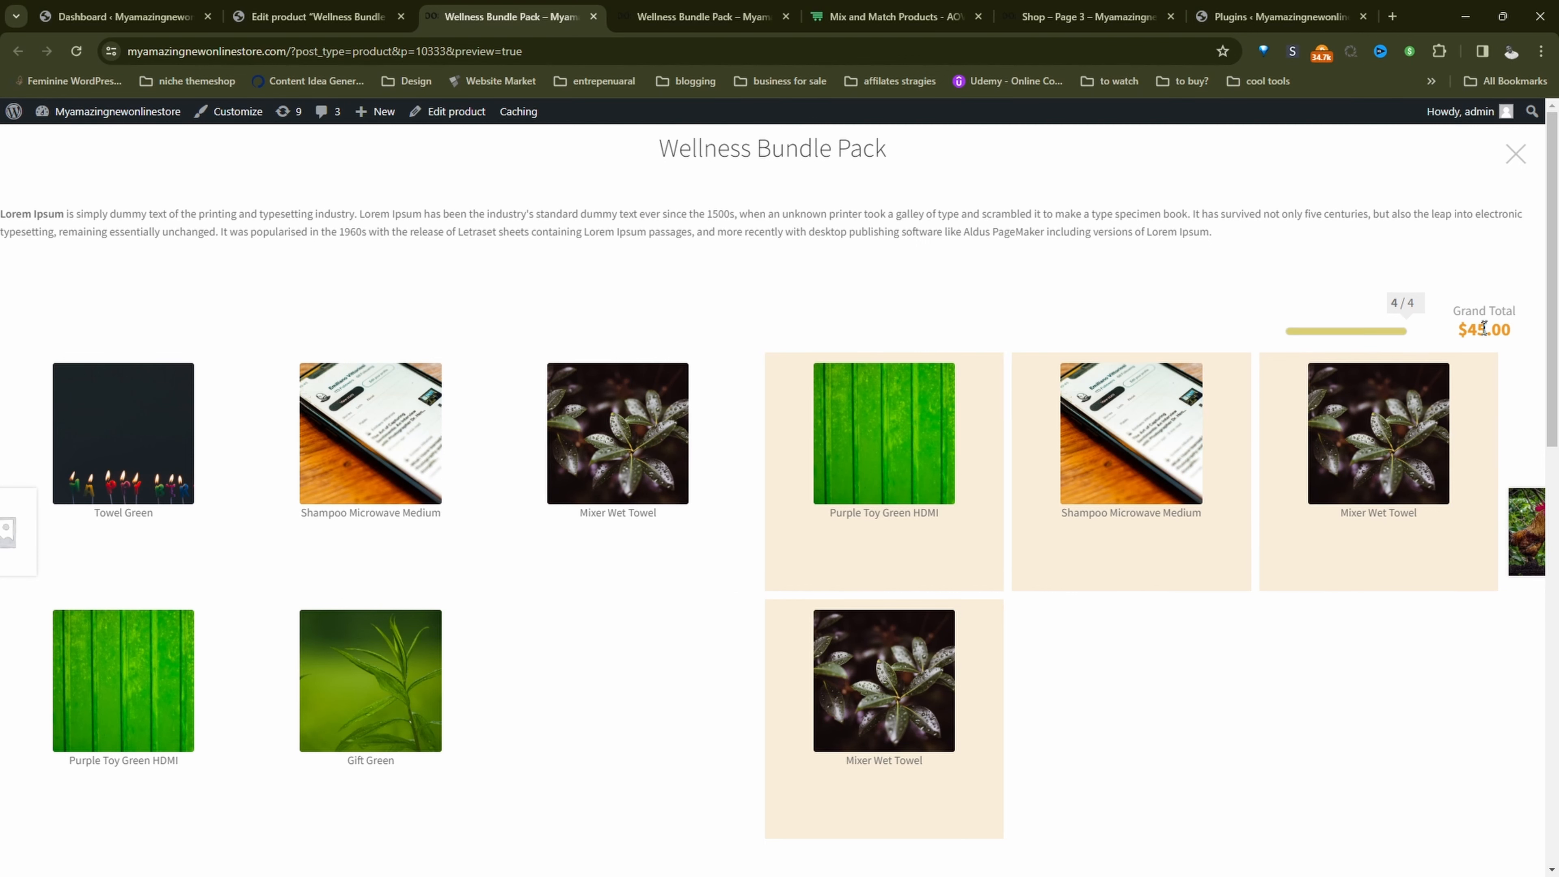
left_click_drag(1486, 329, 1458, 329)
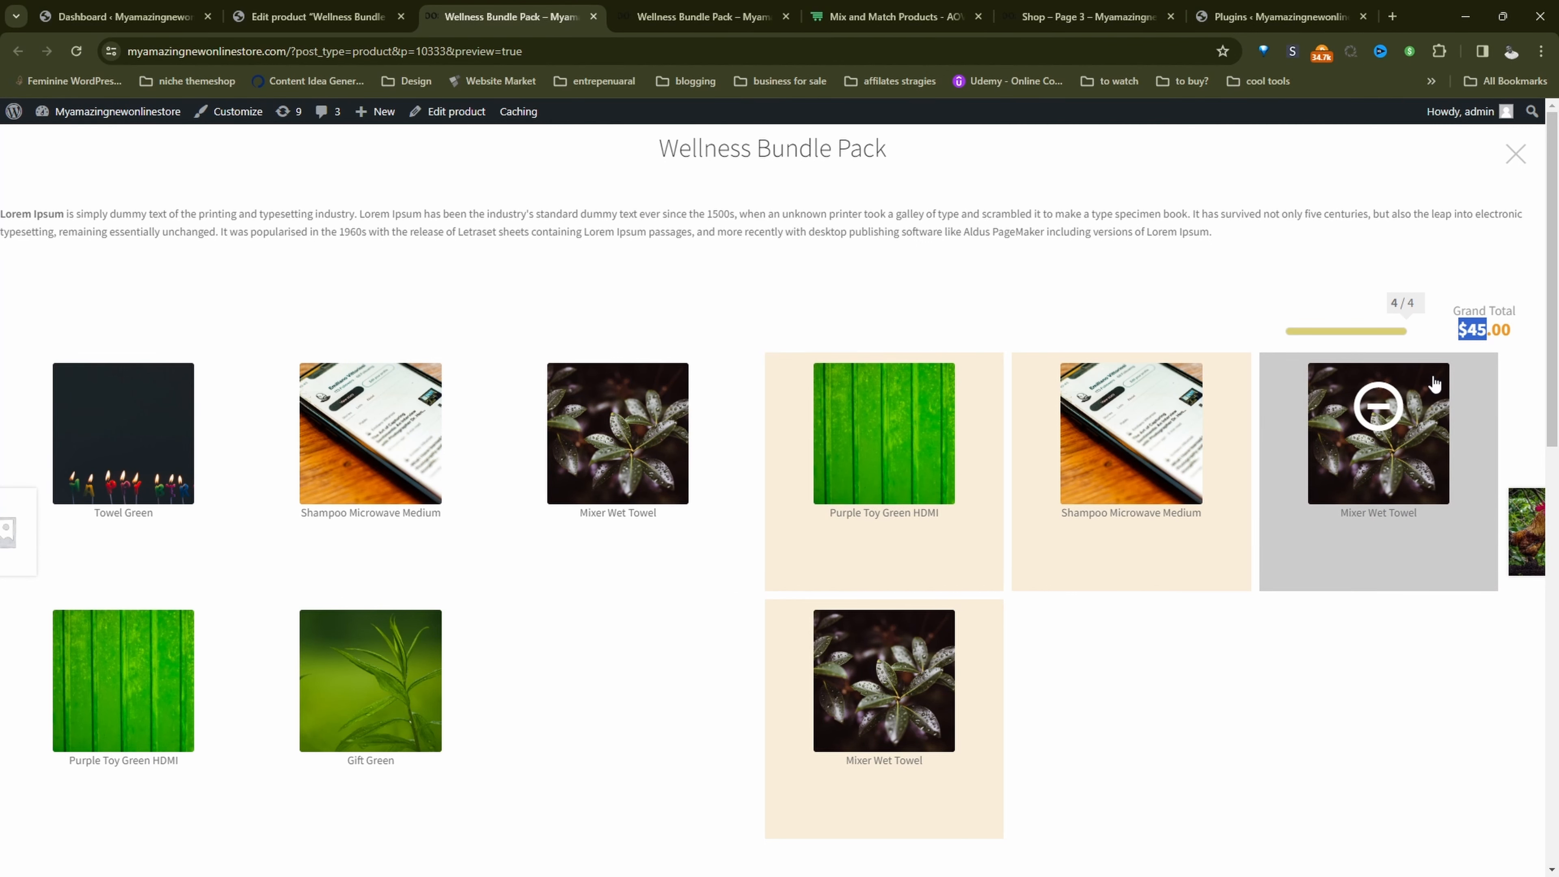
Step: In the per-item-price preview, fill the bundle with Mixer Wet Towel, two Shampoo Microwave Mediums and Gift Green in size XXS, and check the grand total
key("ctrl+Tab")
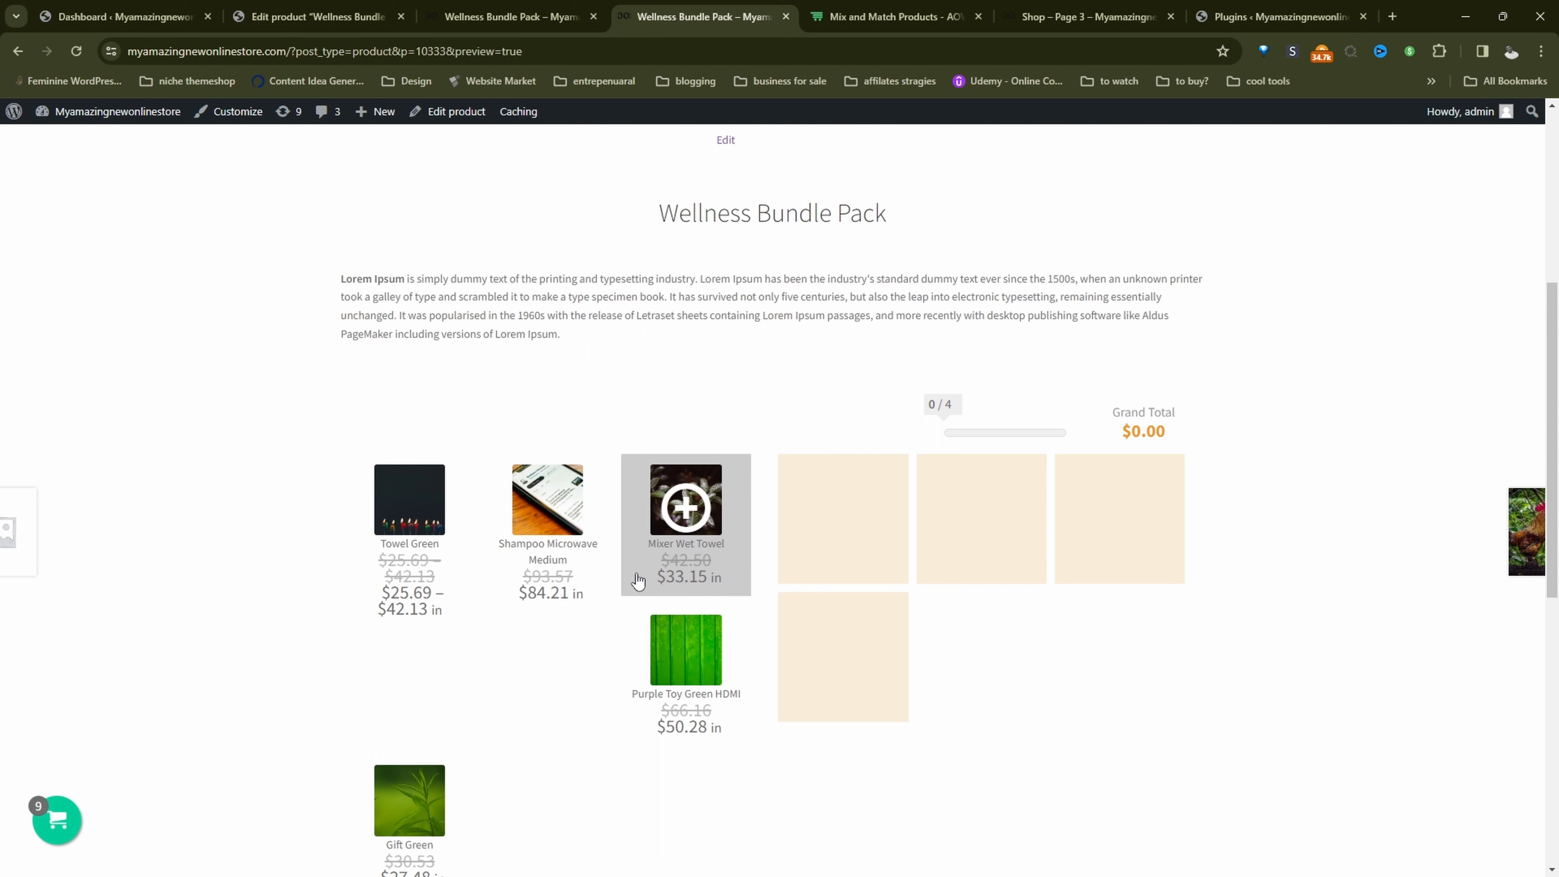
left_click(651, 547)
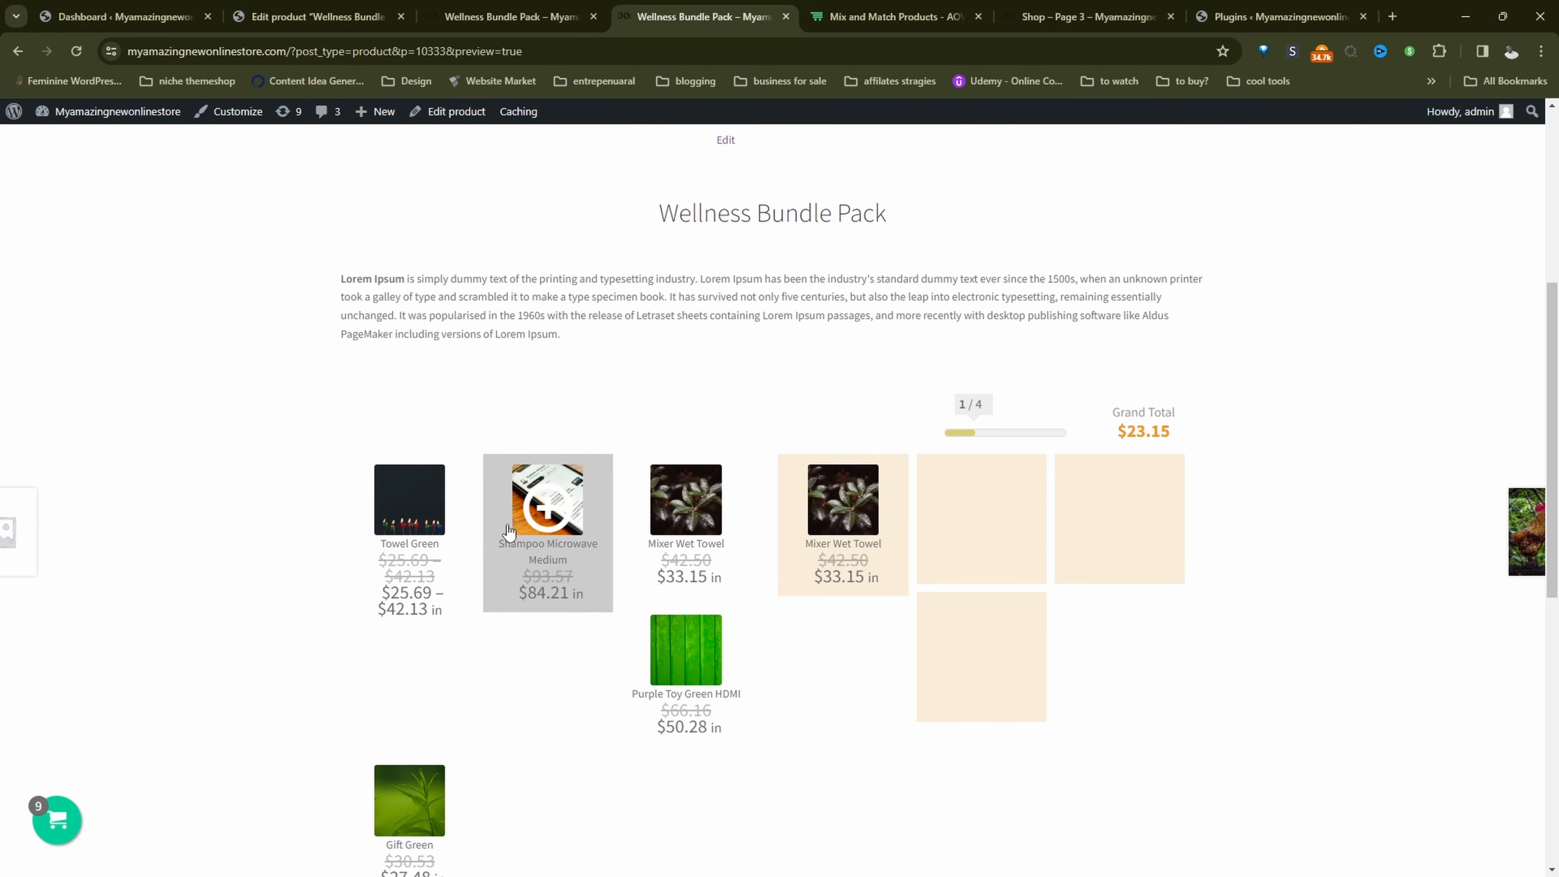
left_click(531, 519)
left_click(410, 798)
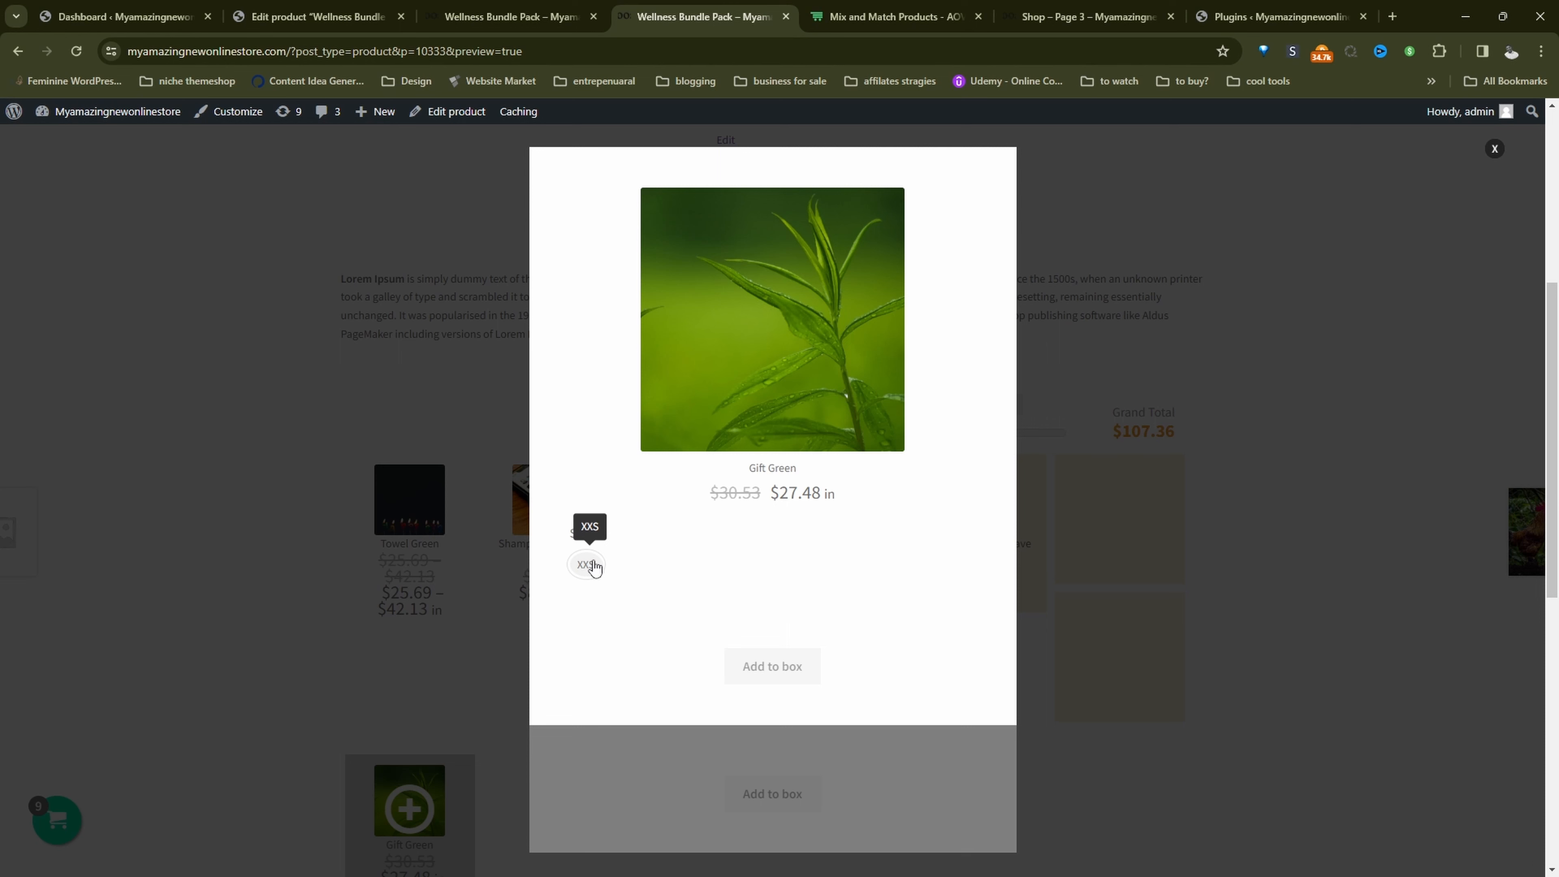
left_click(589, 566)
left_click(773, 687)
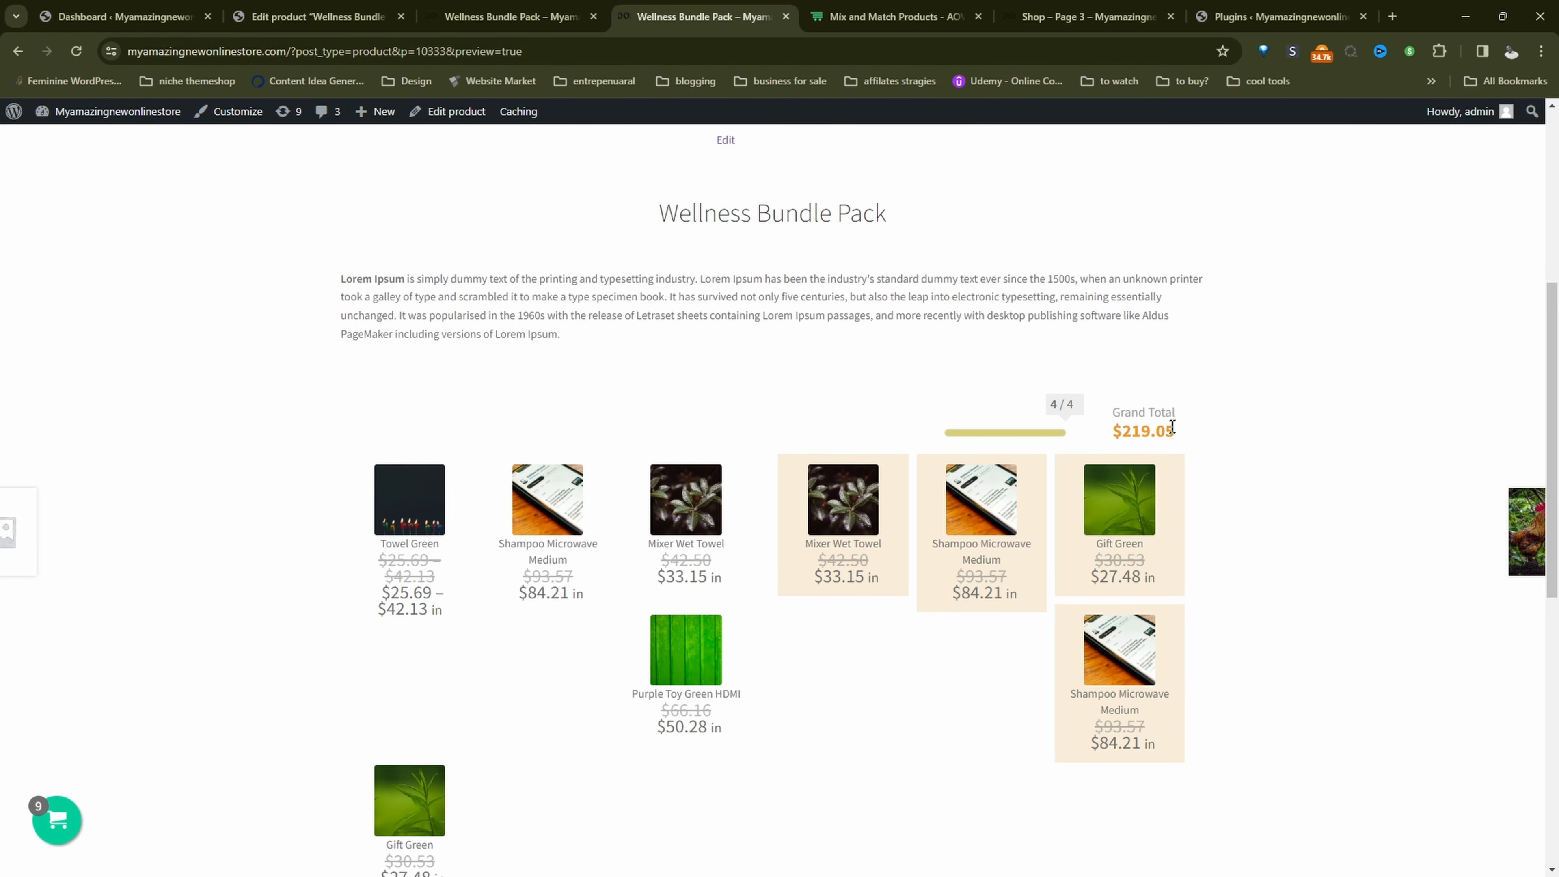
double_click(1147, 432)
scroll(1054, 495, "down", 1)
Step: Open the Woosuite add-ons page from the store's admin dashboard and check that the Mix and Match Products add-on is enabled
left_click(893, 17)
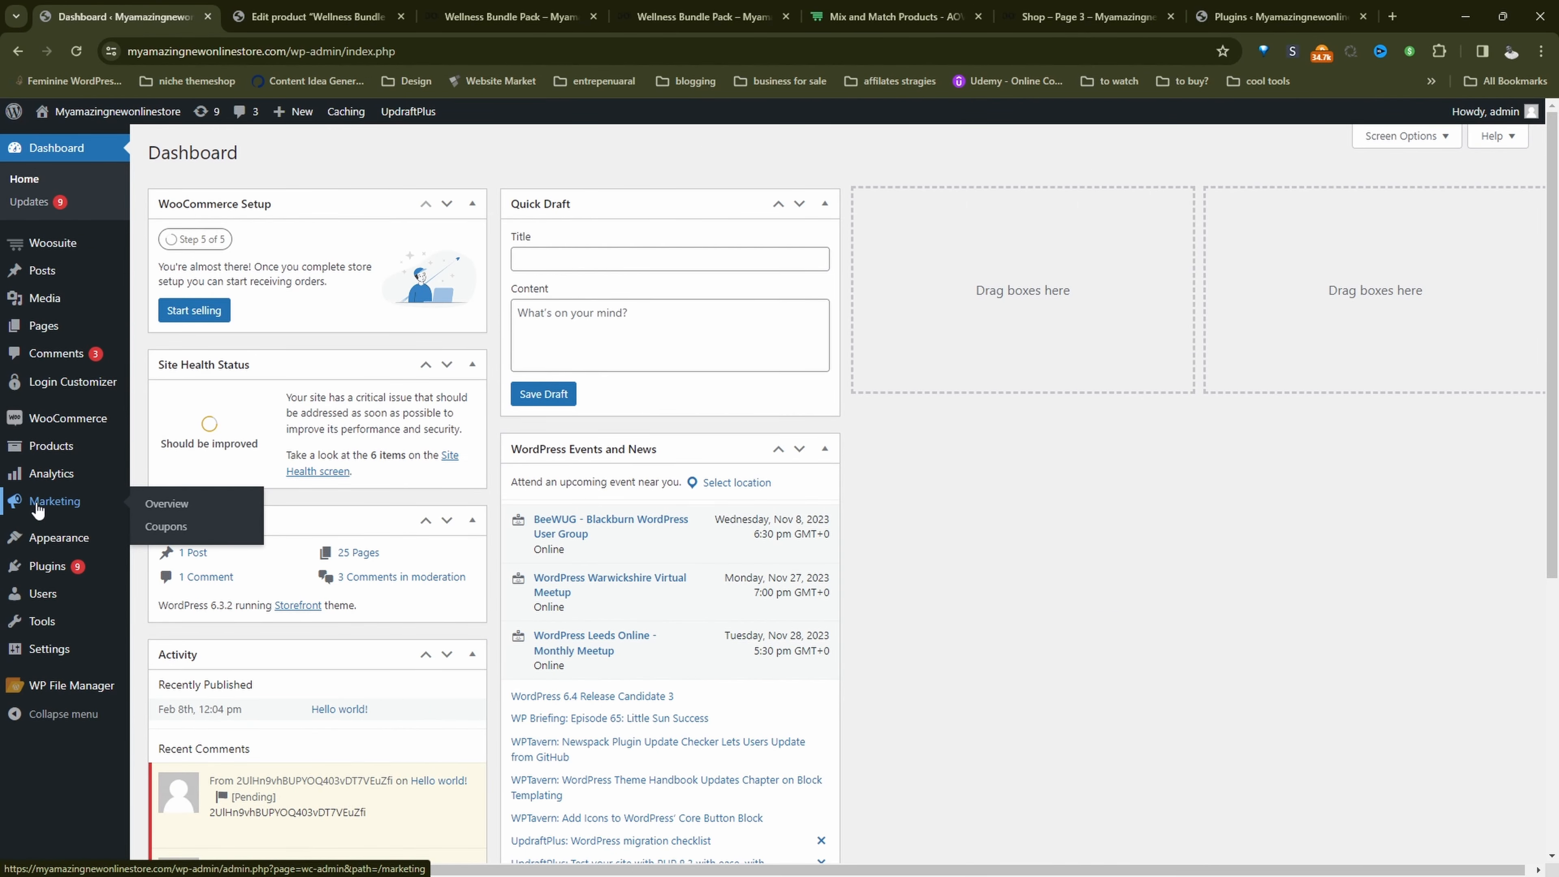
middle_click(64, 245)
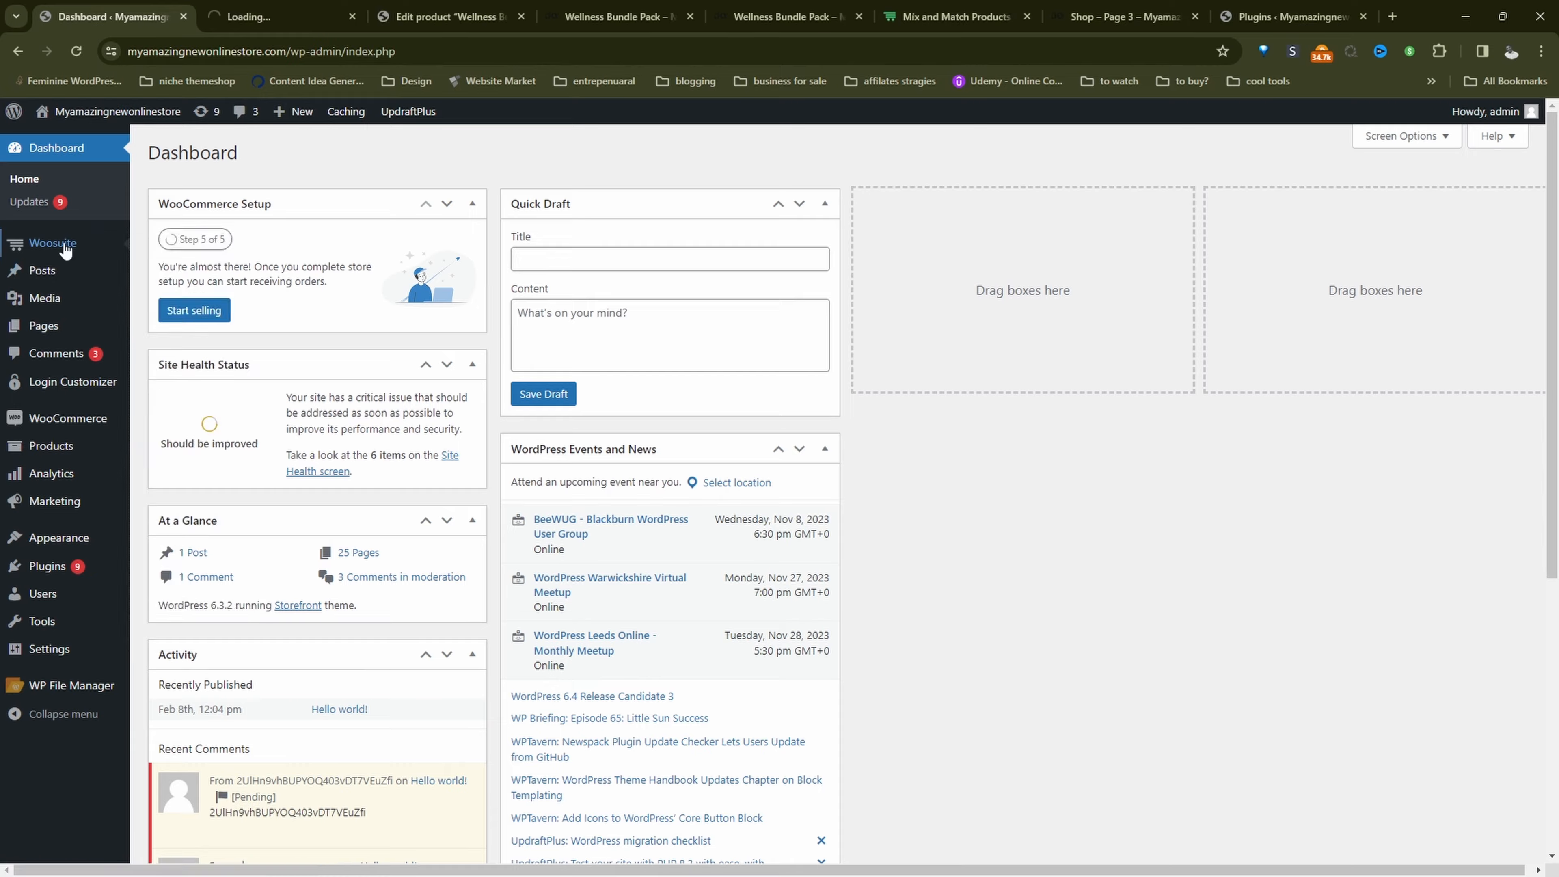
left_click(210, 22)
scroll(819, 509, "down", 1)
scroll(782, 469, "down", 15)
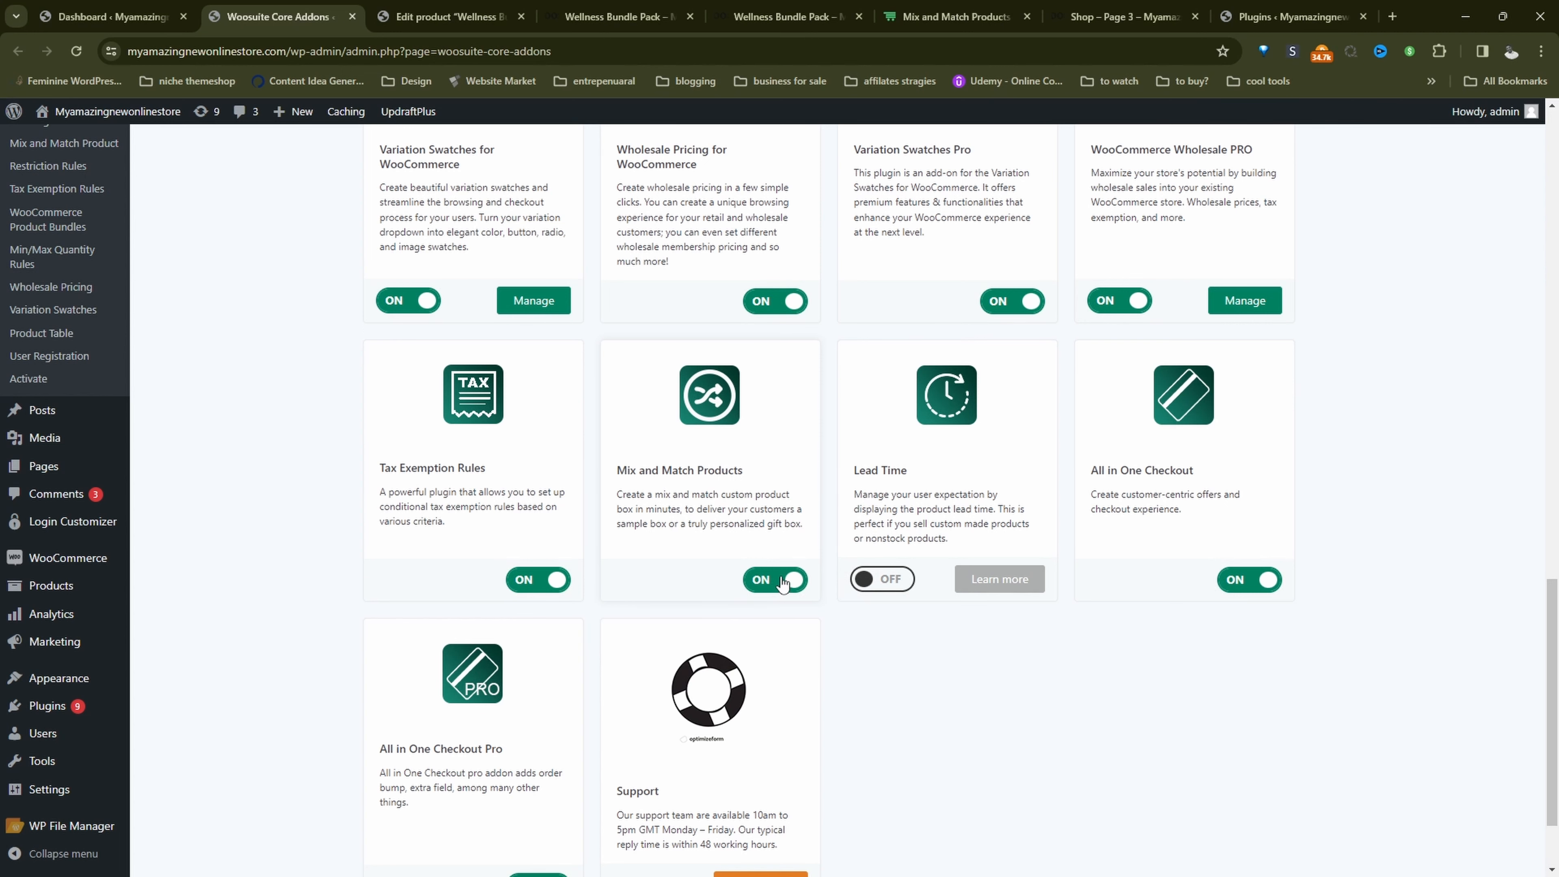
Step: Open the Wellness Bundle Pack draft for editing from the list of all products
mouse_move(92, 587)
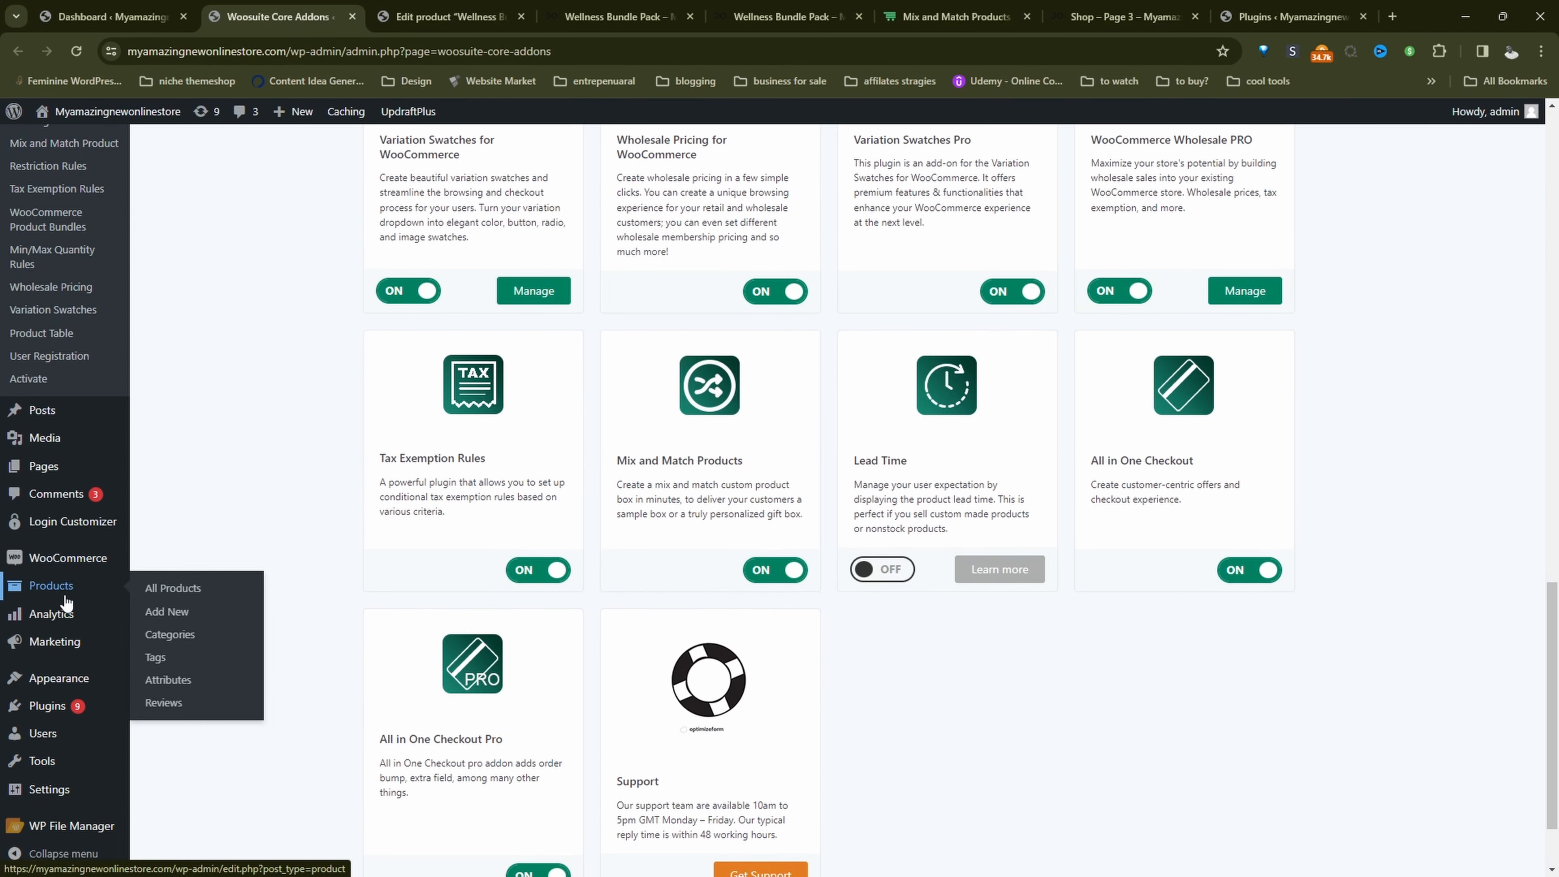
left_click(160, 591)
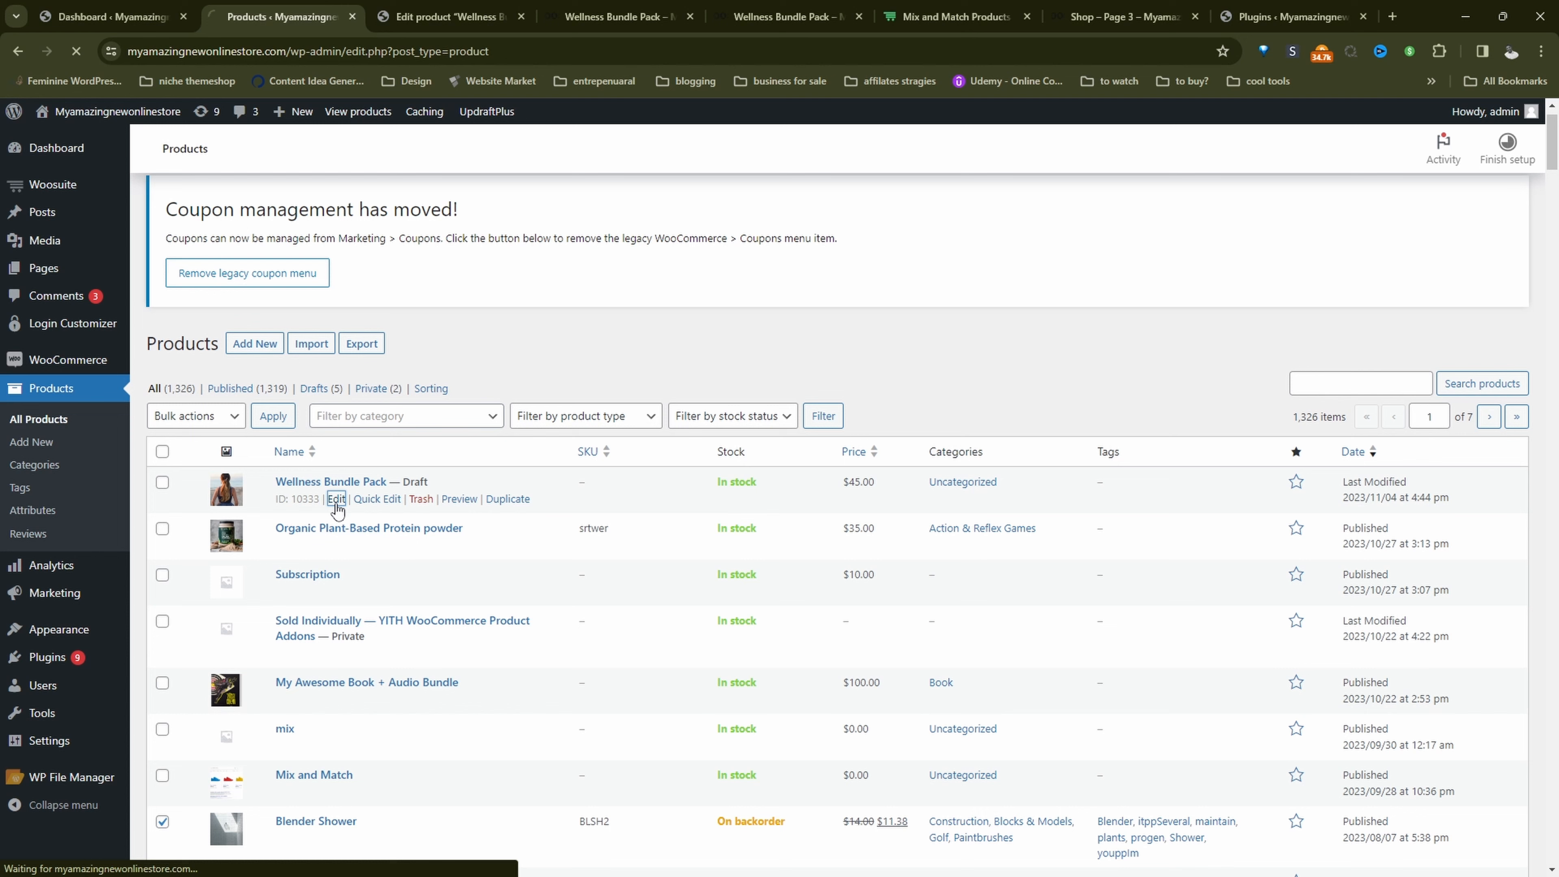
left_click(339, 508)
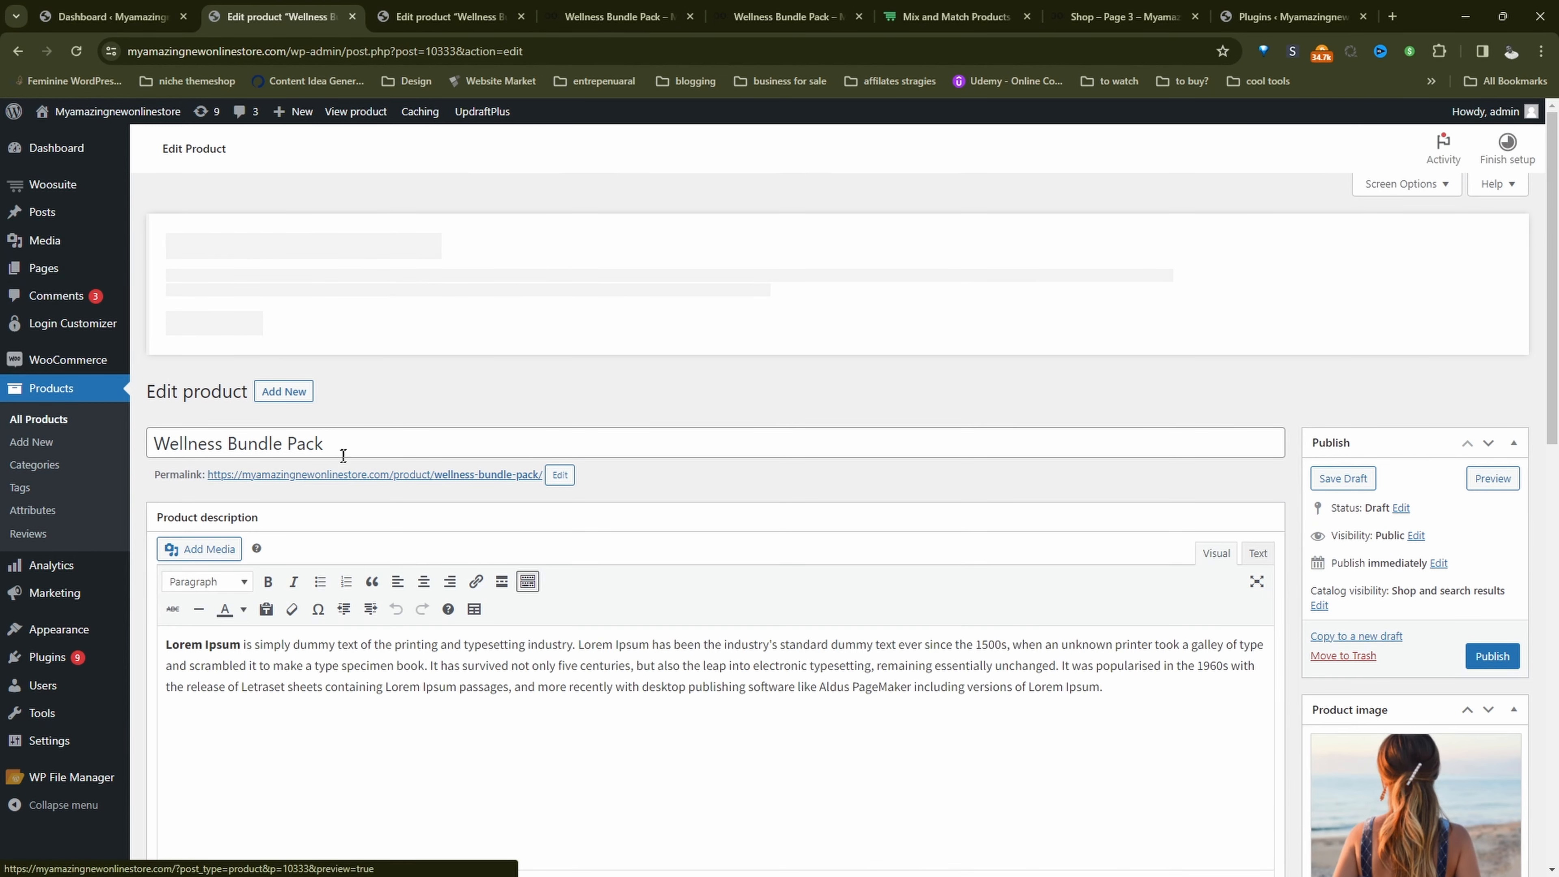
Step: Review the bundle product's title, description and product image
left_click(343, 438)
left_click_drag(323, 435, 155, 435)
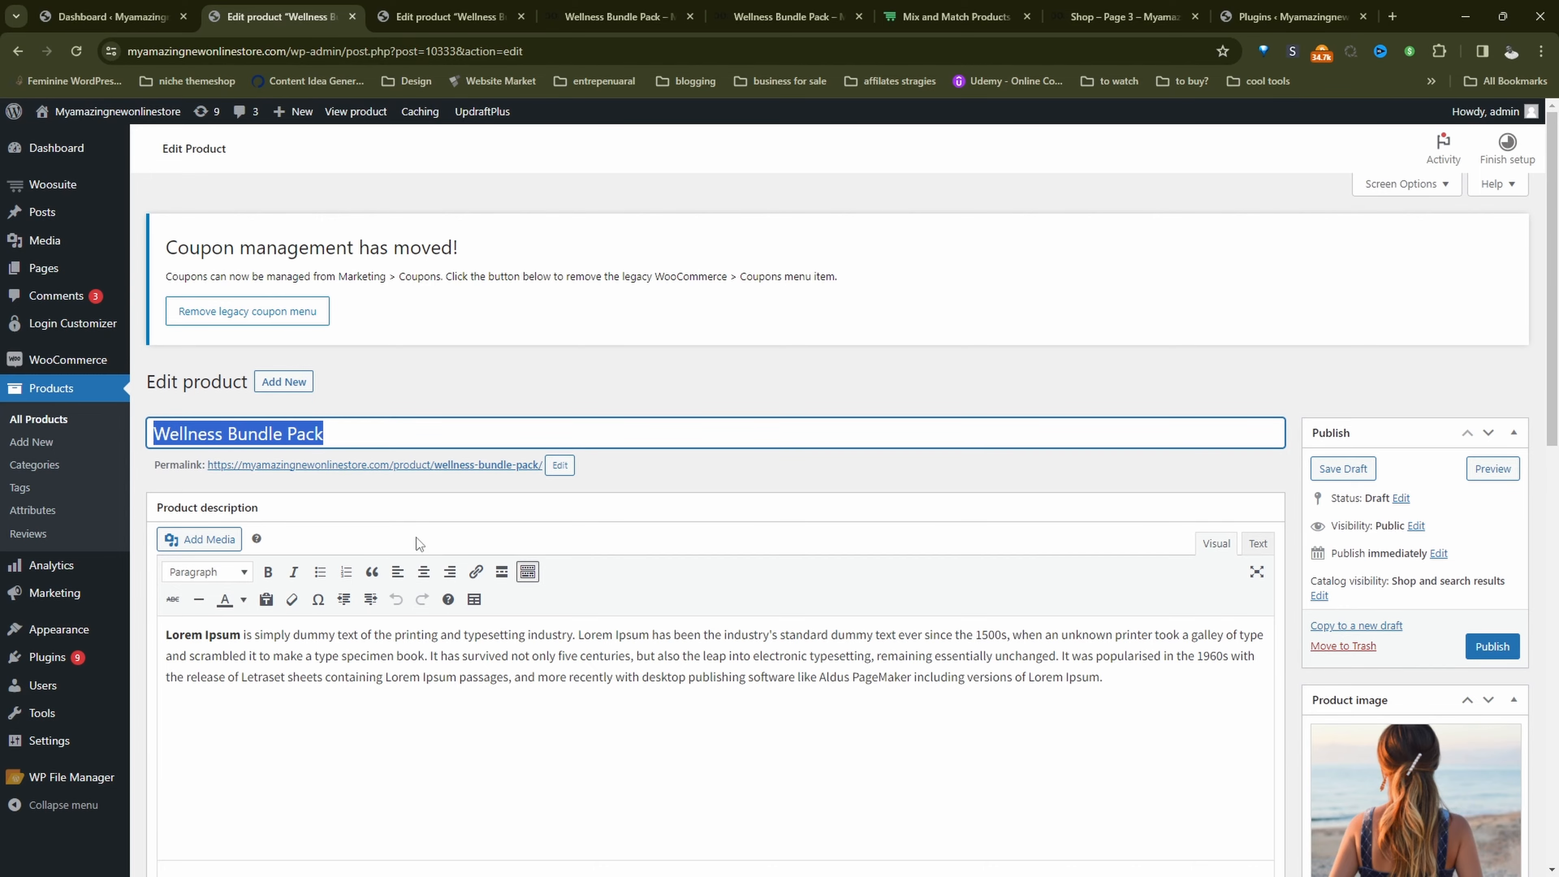
left_click_drag(546, 656, 376, 677)
scroll(1200, 674, "down", 4)
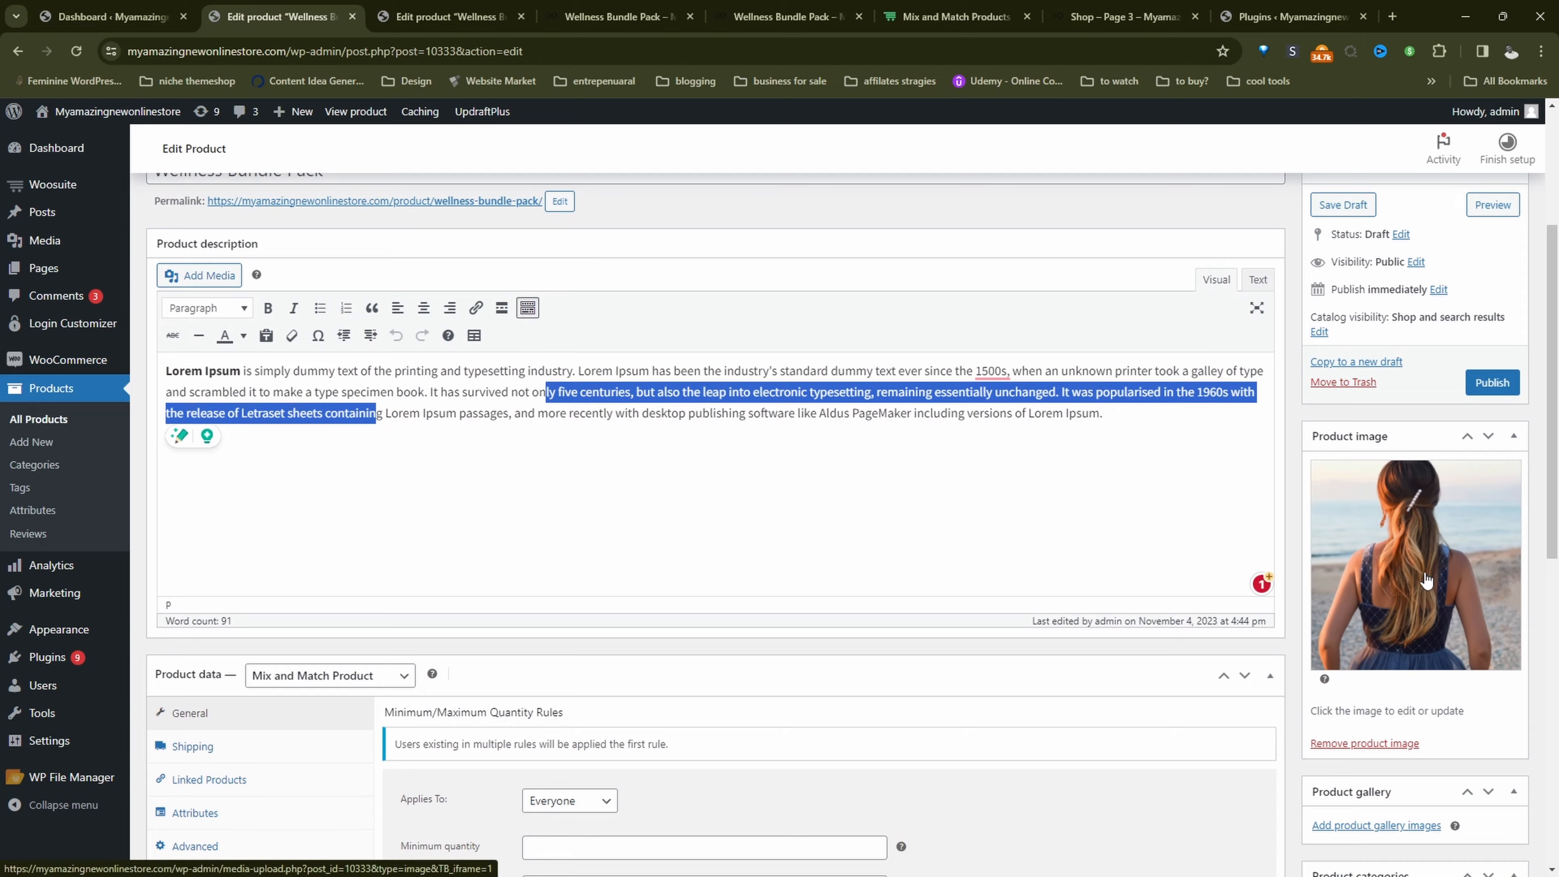
scroll(1426, 584, "down", 5)
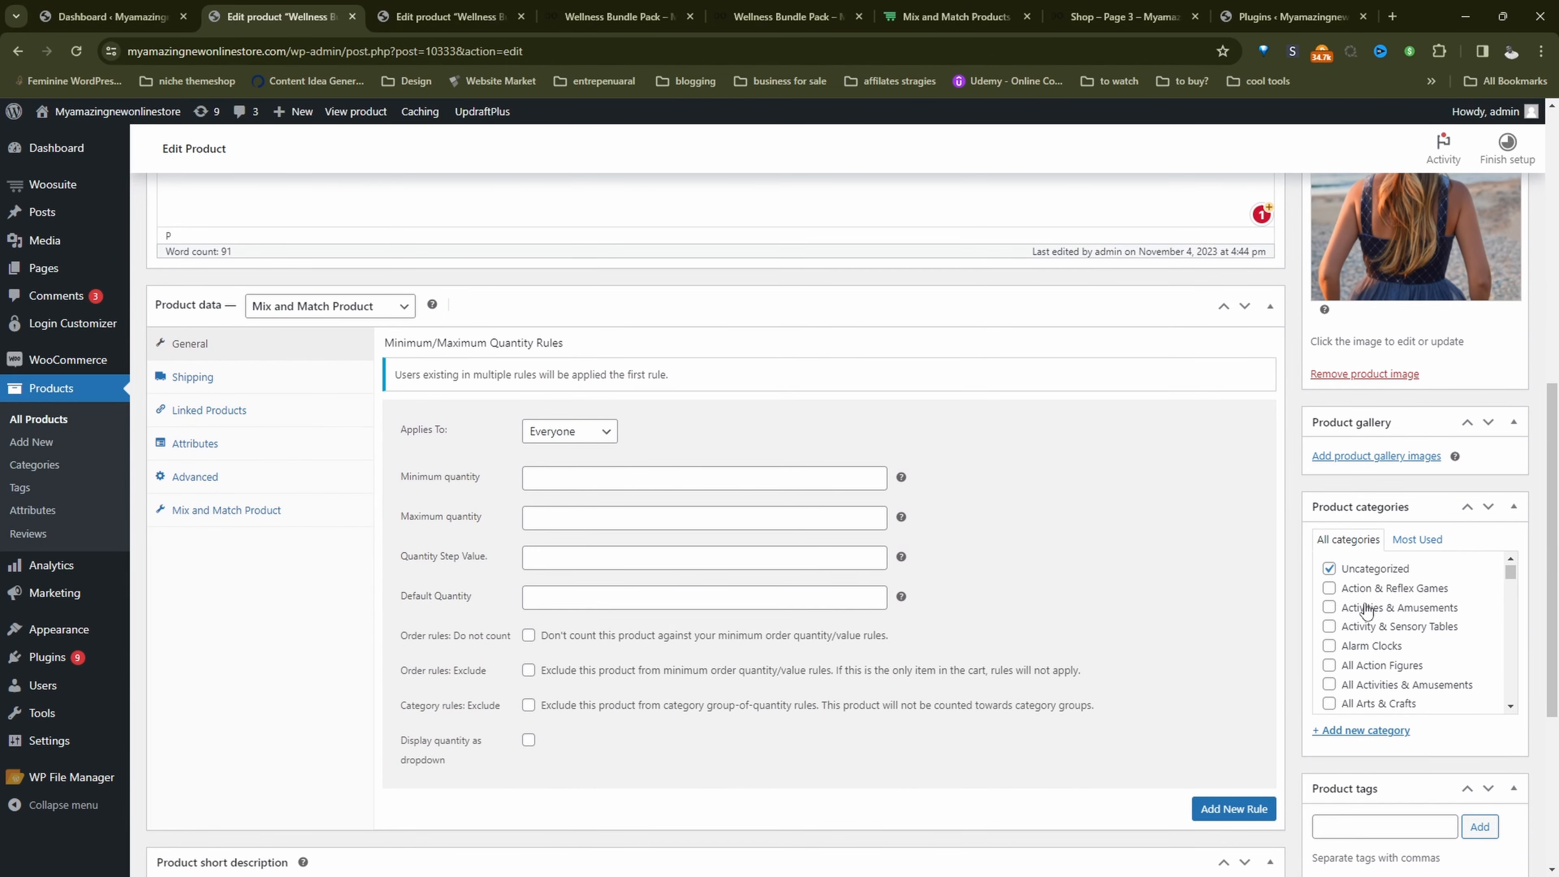
Step: Choose Mix and Match Product as the product type and open its mix-and-match settings
left_click(277, 307)
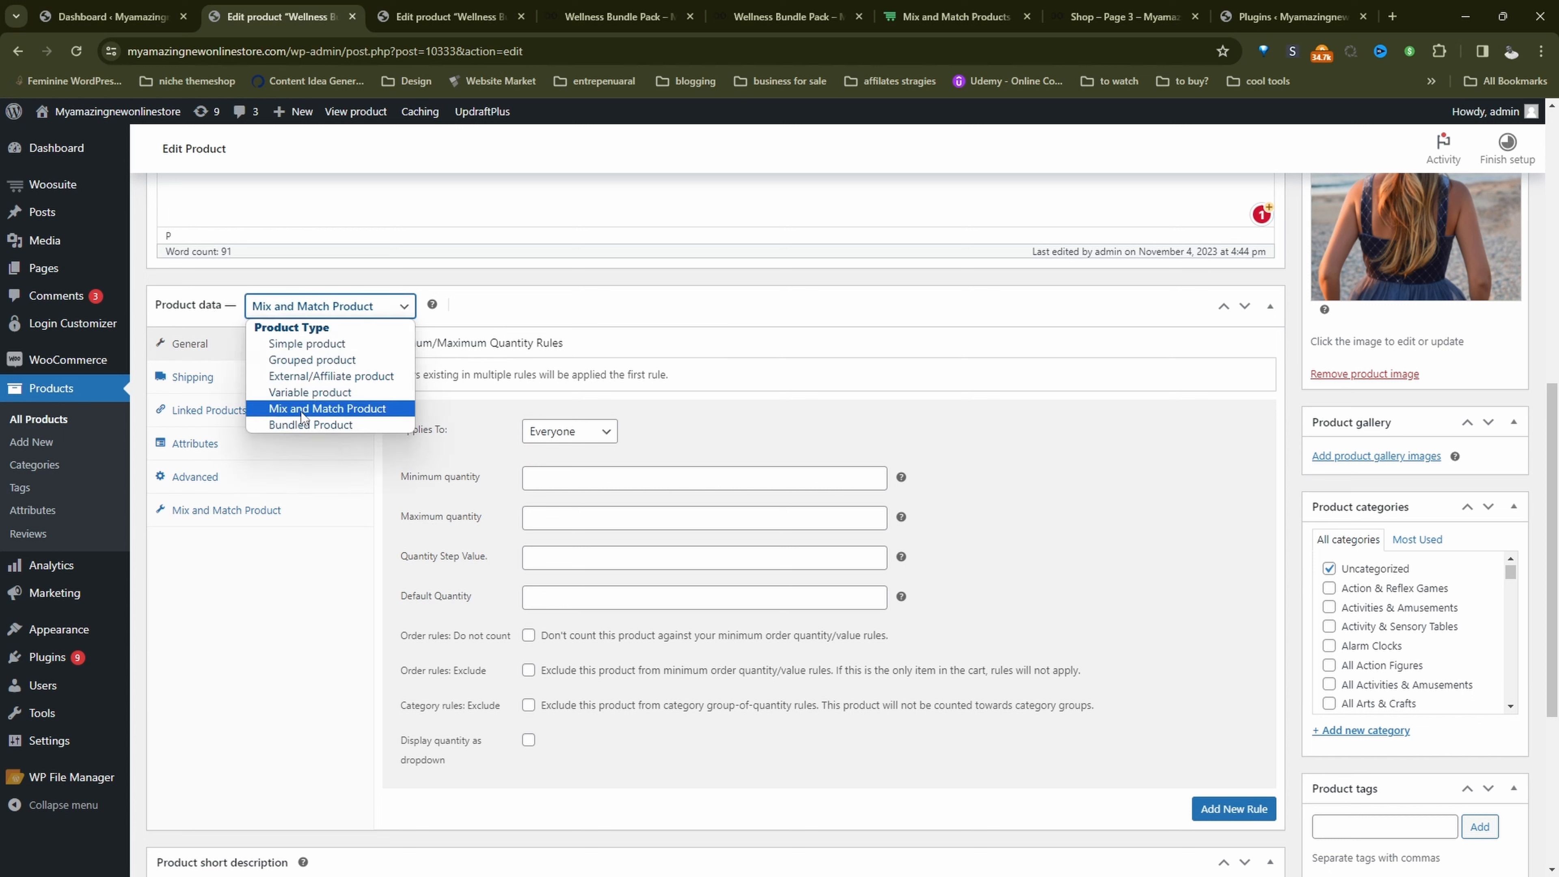
left_click(303, 412)
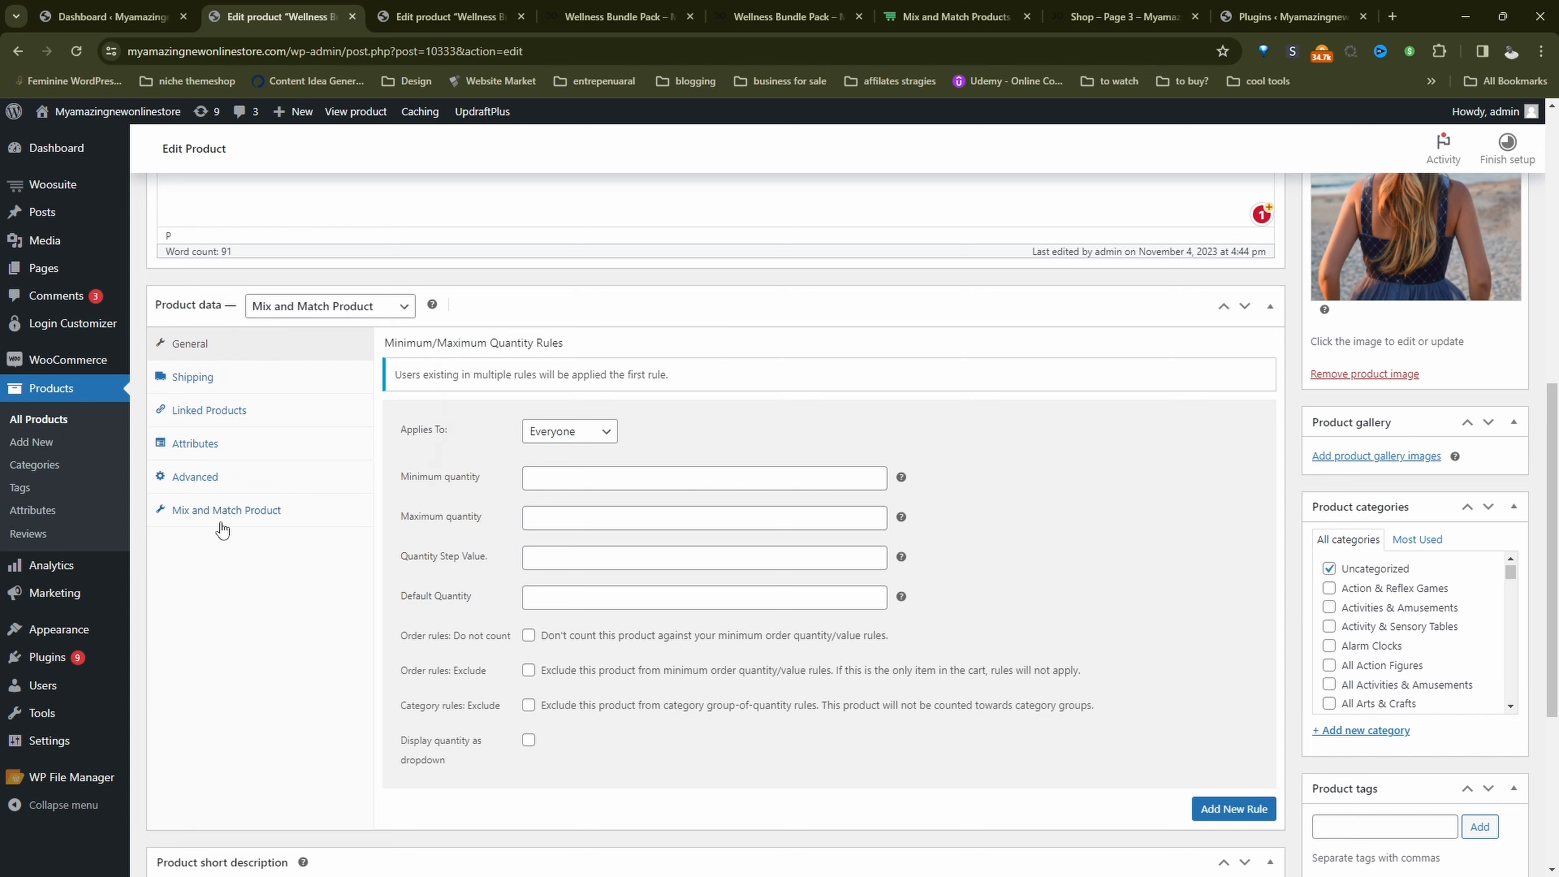
left_click(193, 516)
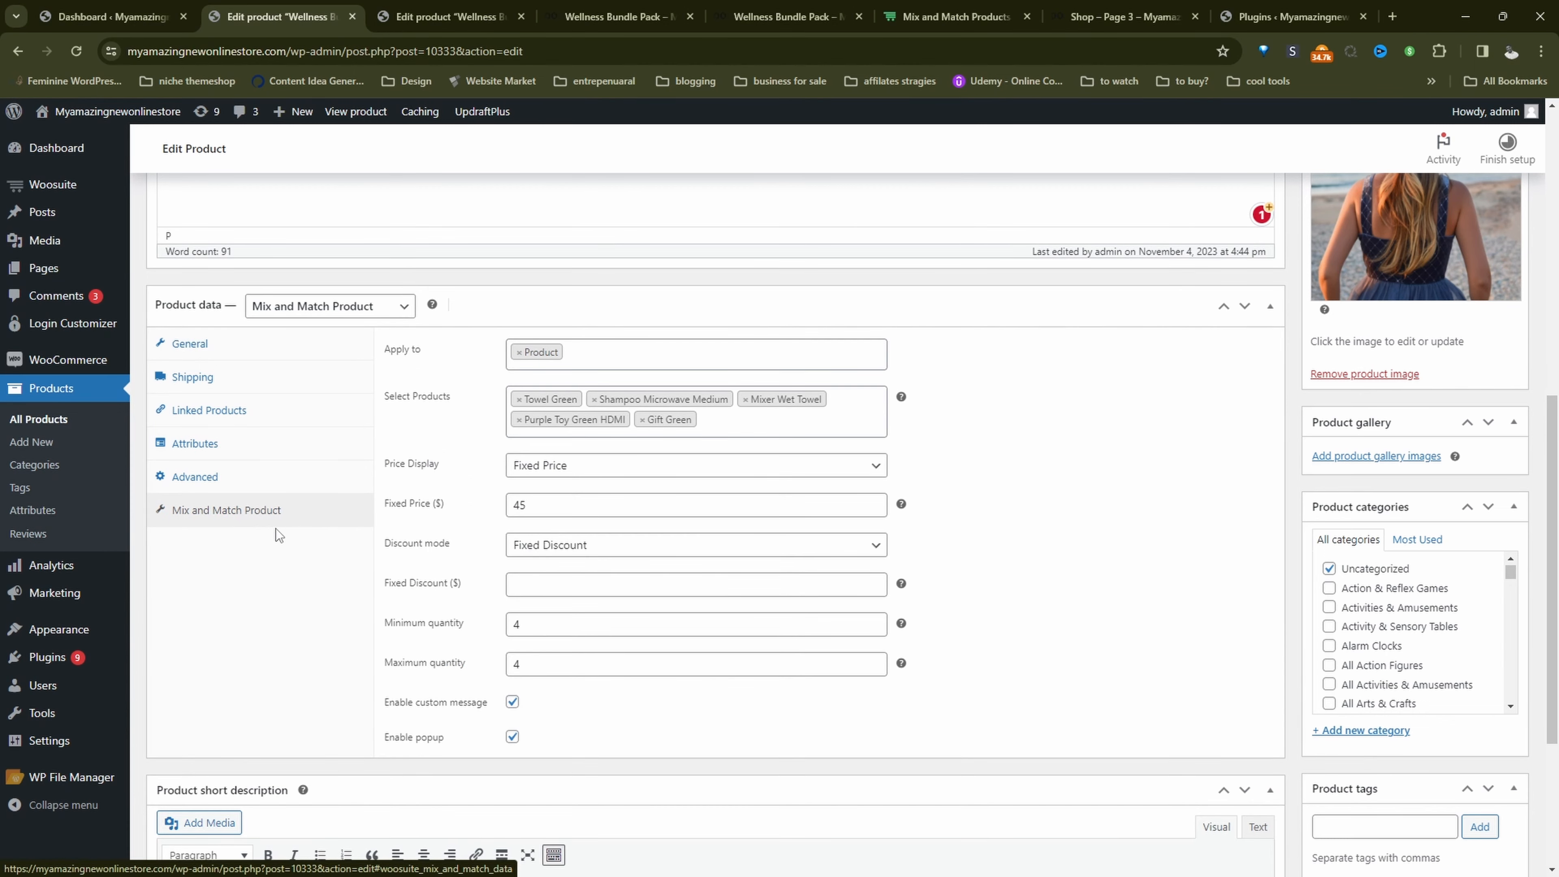
Step: Remove Mixer Wet Towel, Purple Toy Green HDMI and Gift Green from the bundle's selected products
left_click(745, 399)
left_click(743, 399)
left_click(742, 400)
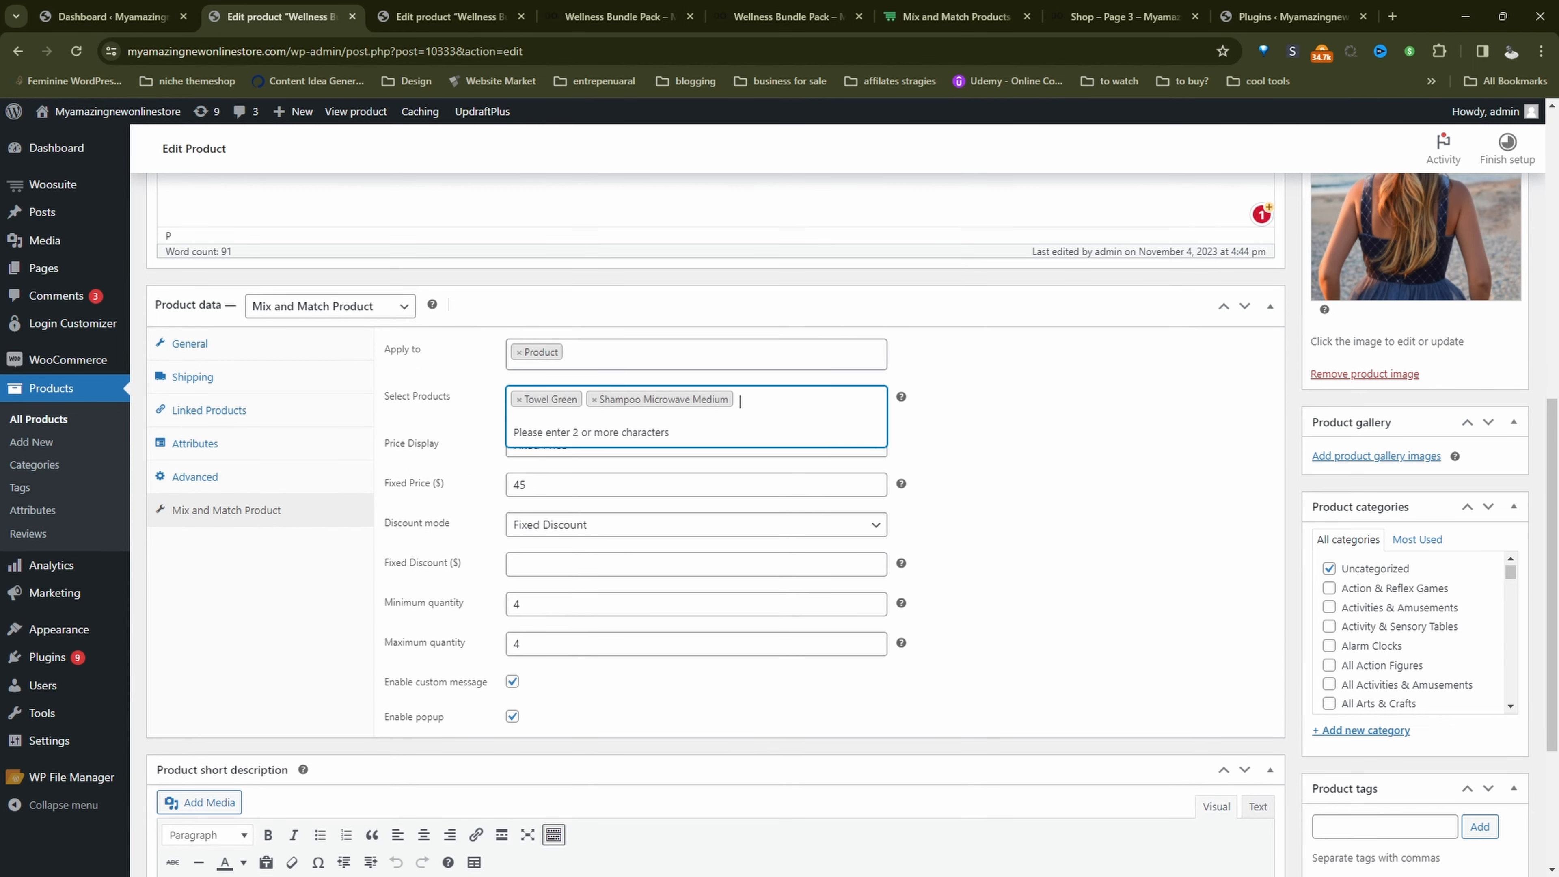
Step: Reselect Product as the apply-to target and choose Towel Green, Purple Toy Green HDMI, Gift Green, Egg Fire Bike iPhone, Table Red Chair Plastic and Refrigerator Banana Chicken
left_click(518, 352)
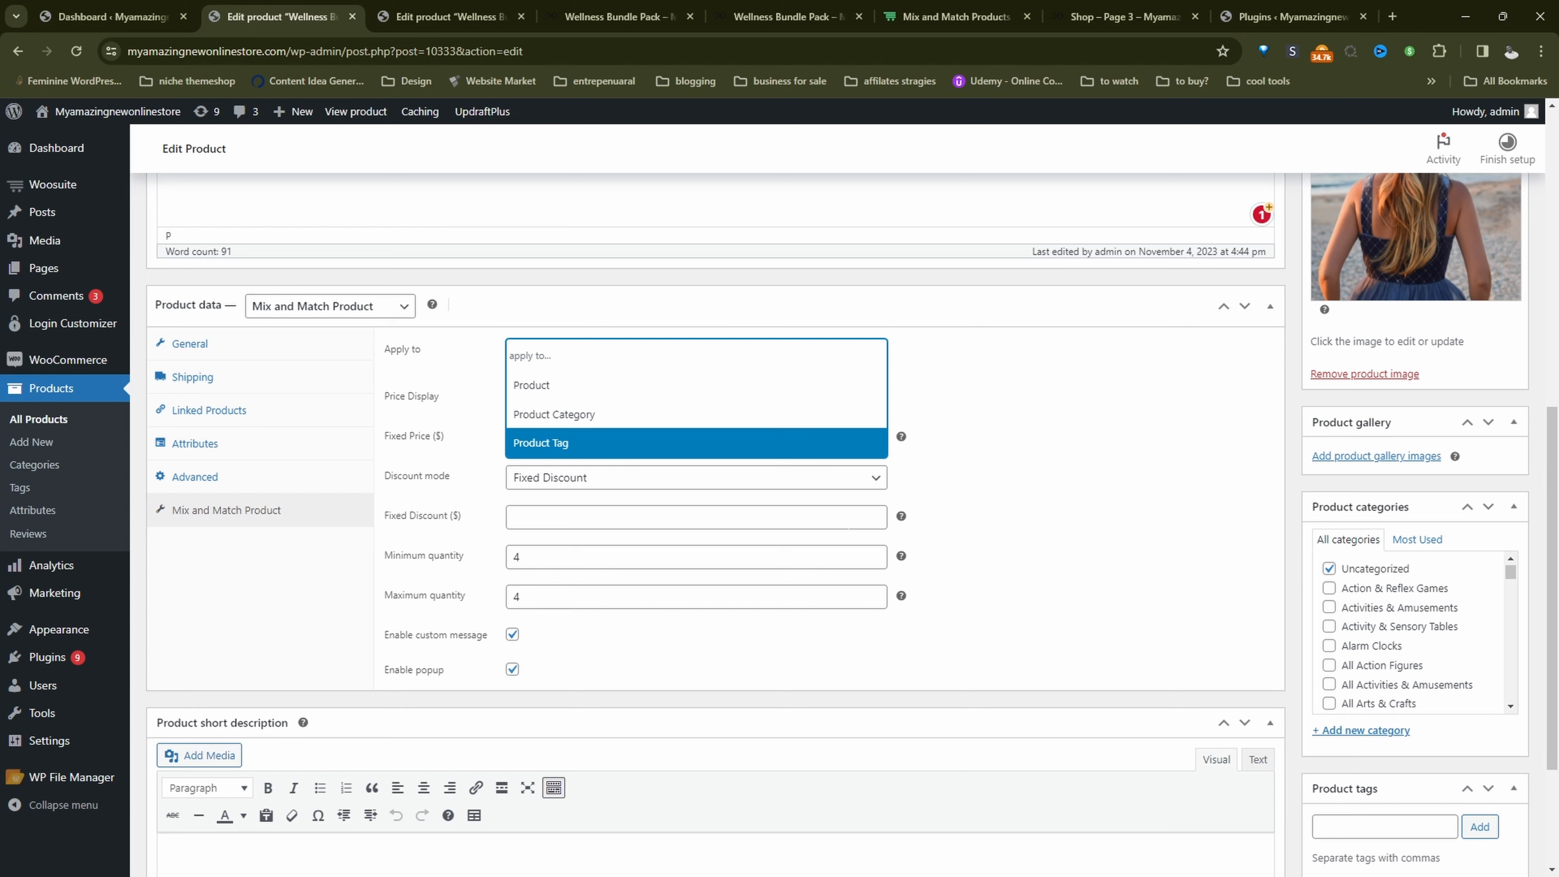
mouse_move(900, 517)
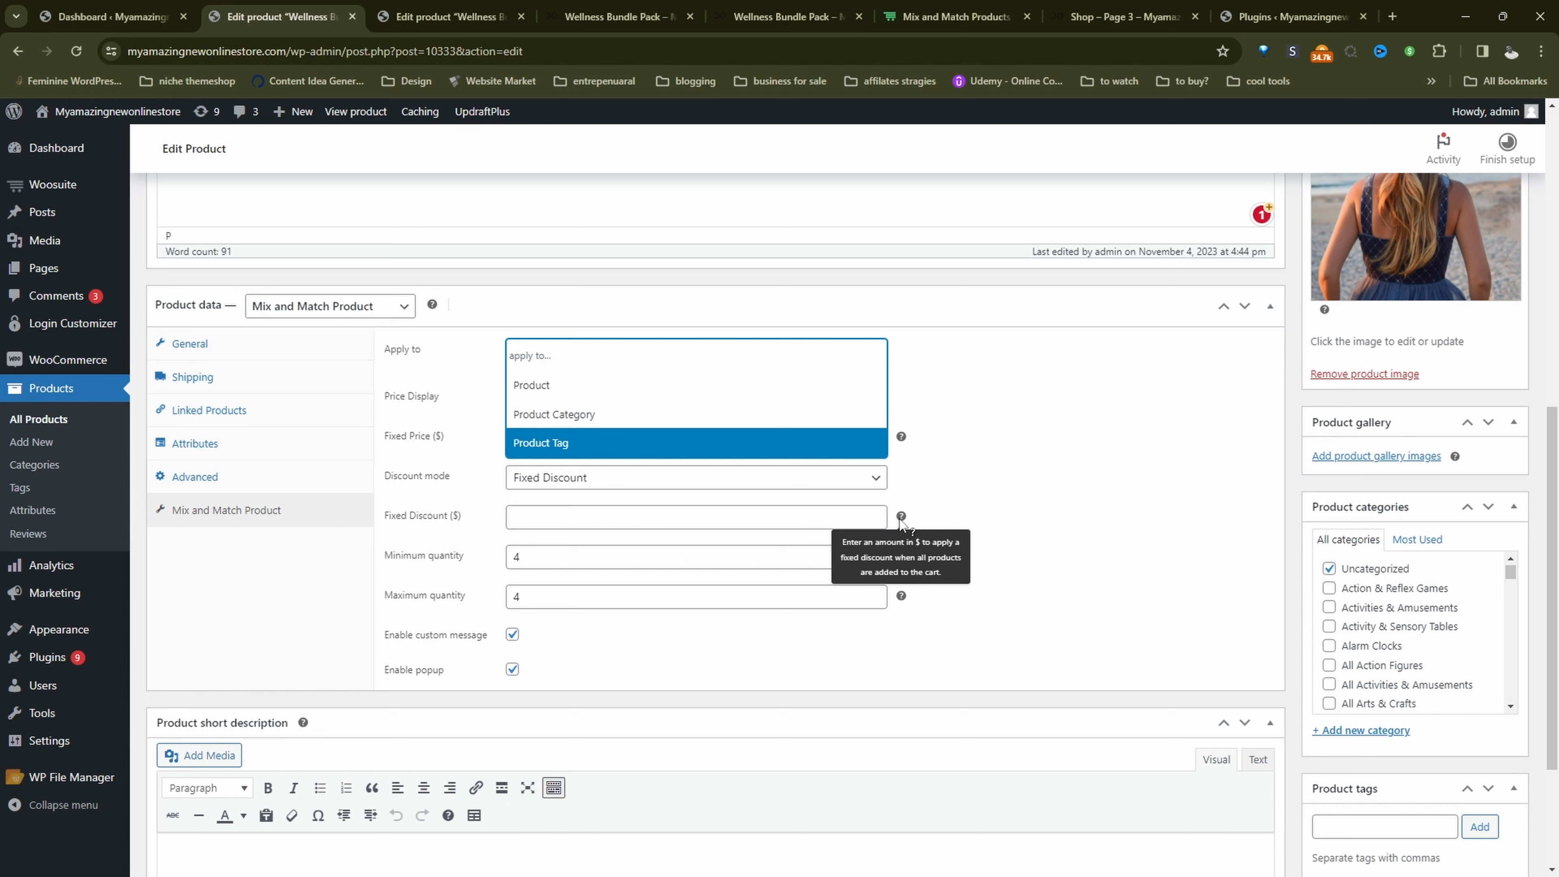
left_click(642, 392)
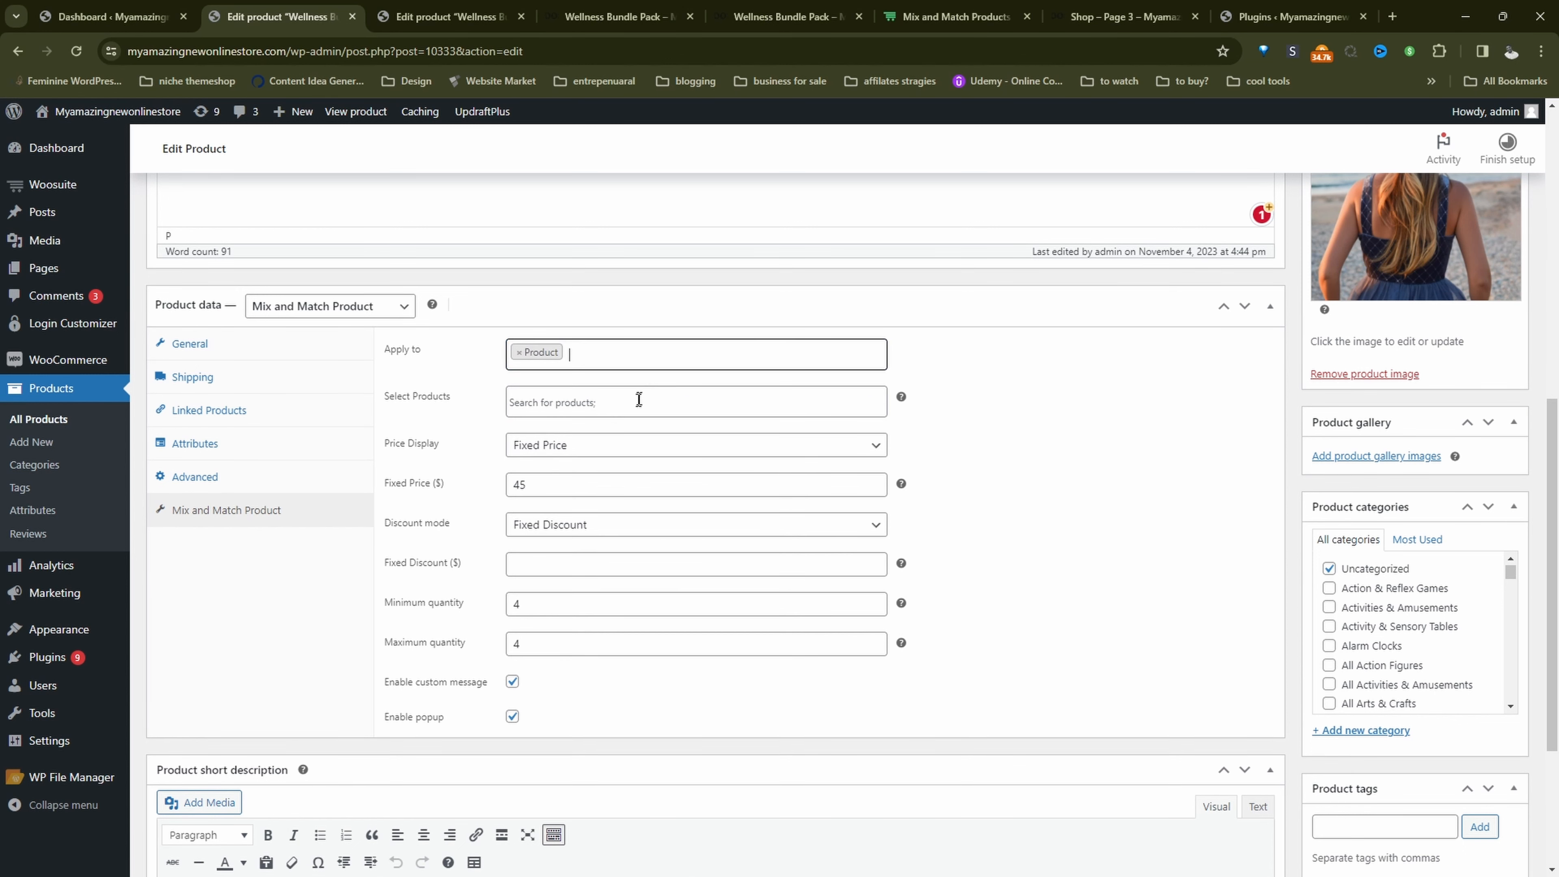
left_click(529, 396)
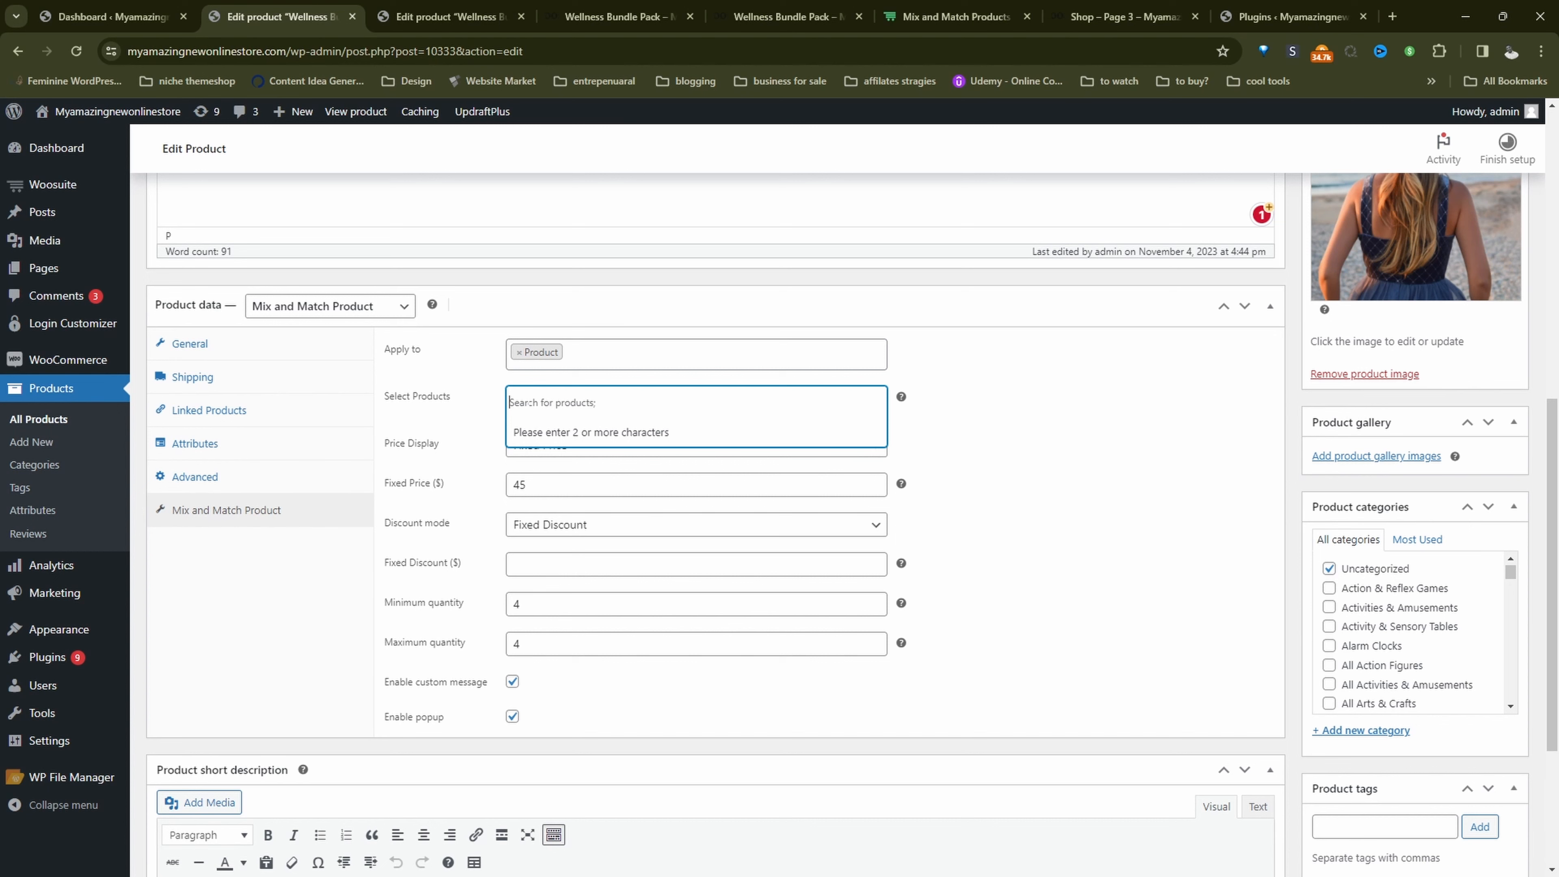
type("tow")
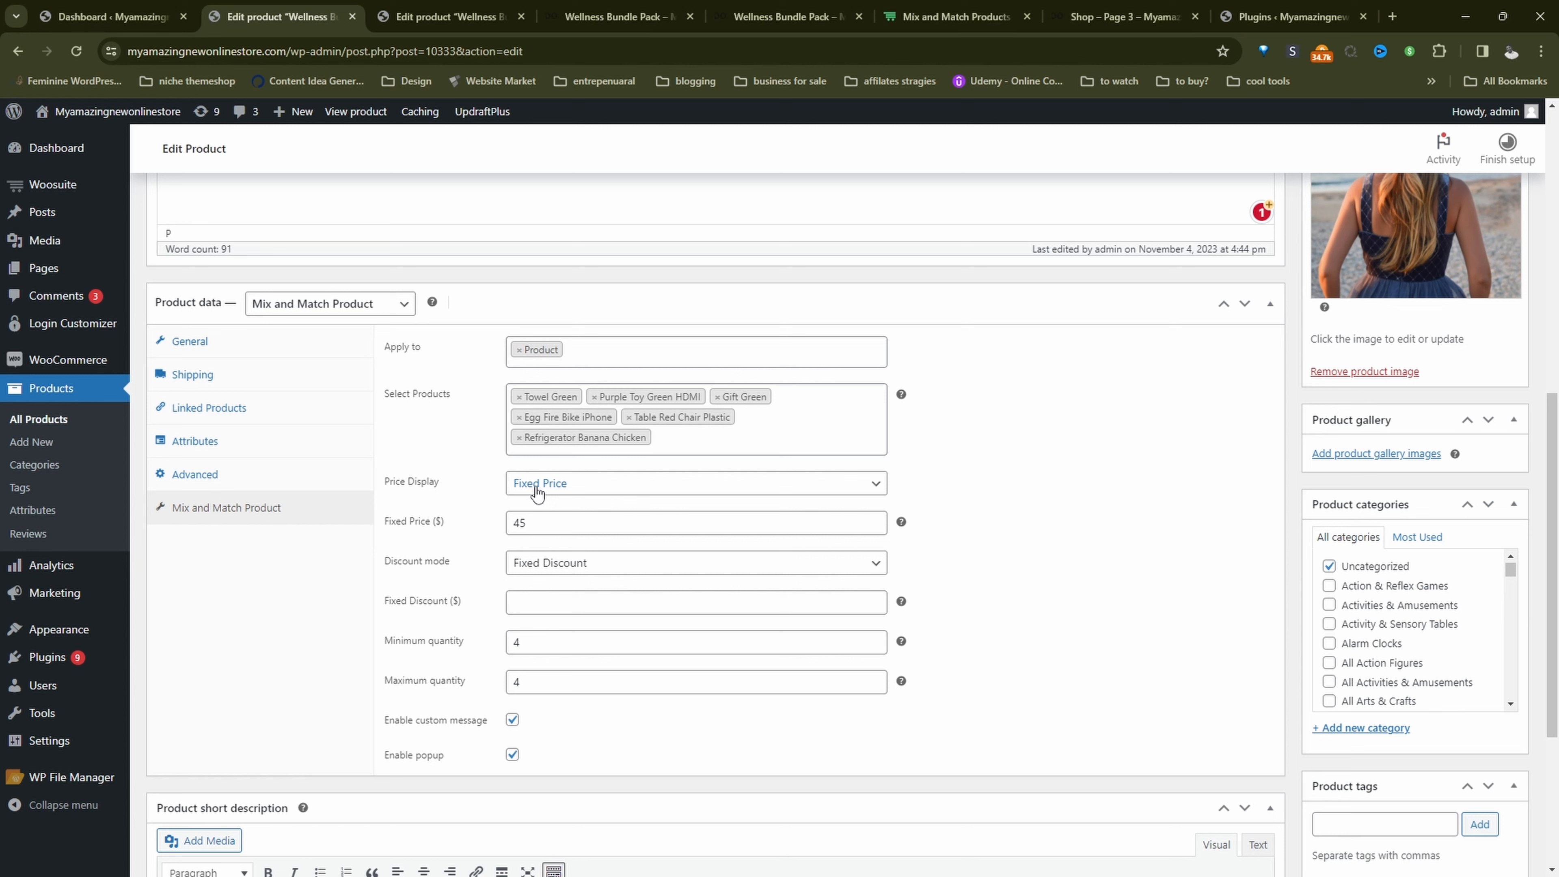
Step: Set the price display to Per Item Price and apply a Fixed Discount of $10
left_click(538, 485)
left_click(543, 502)
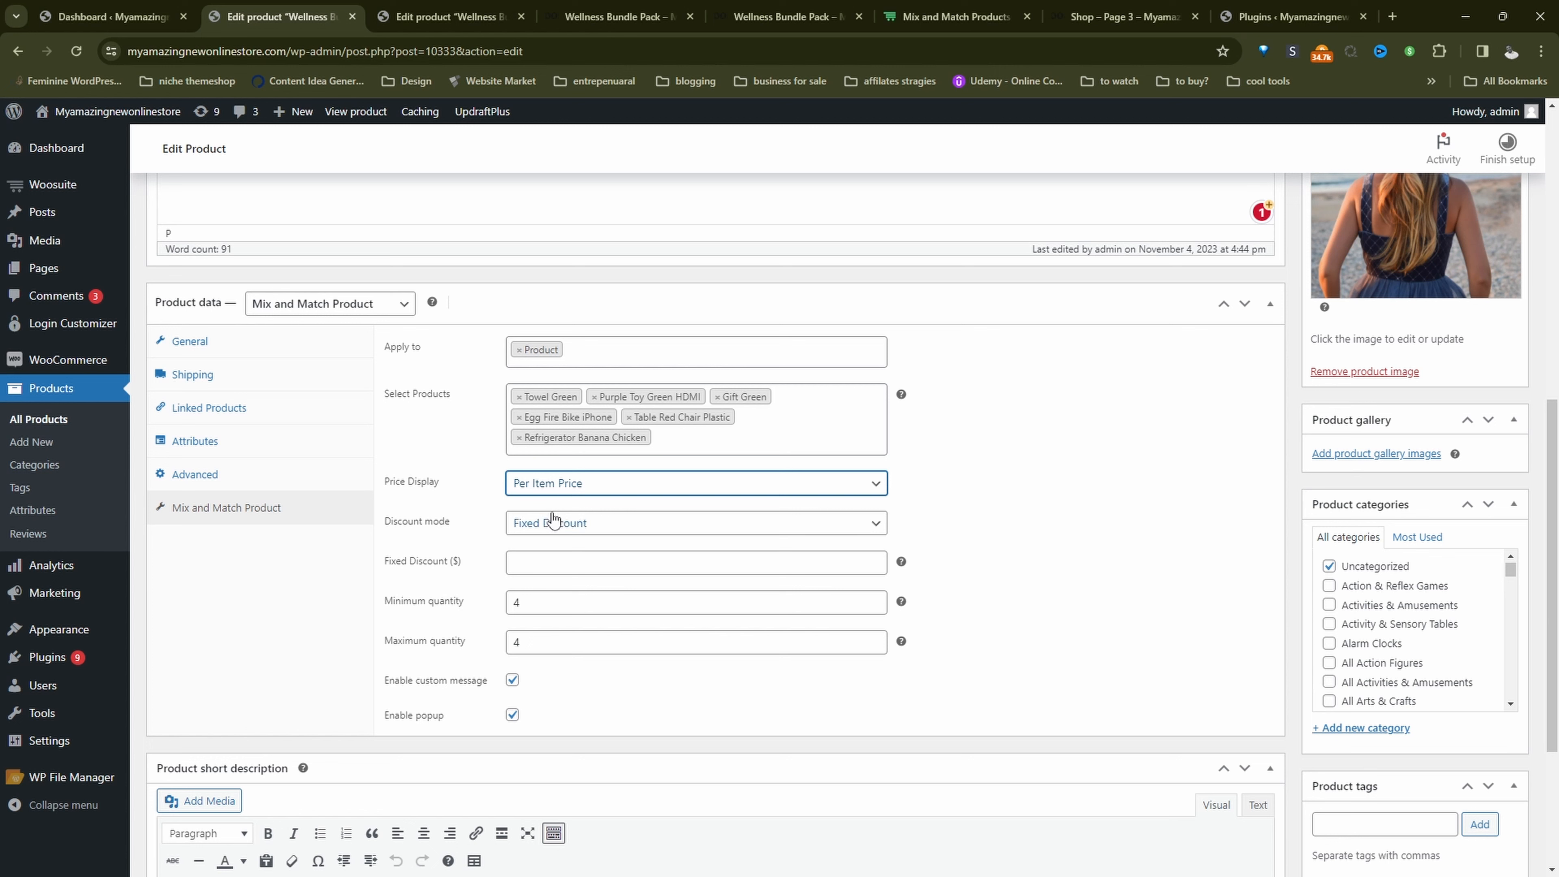
left_click(553, 524)
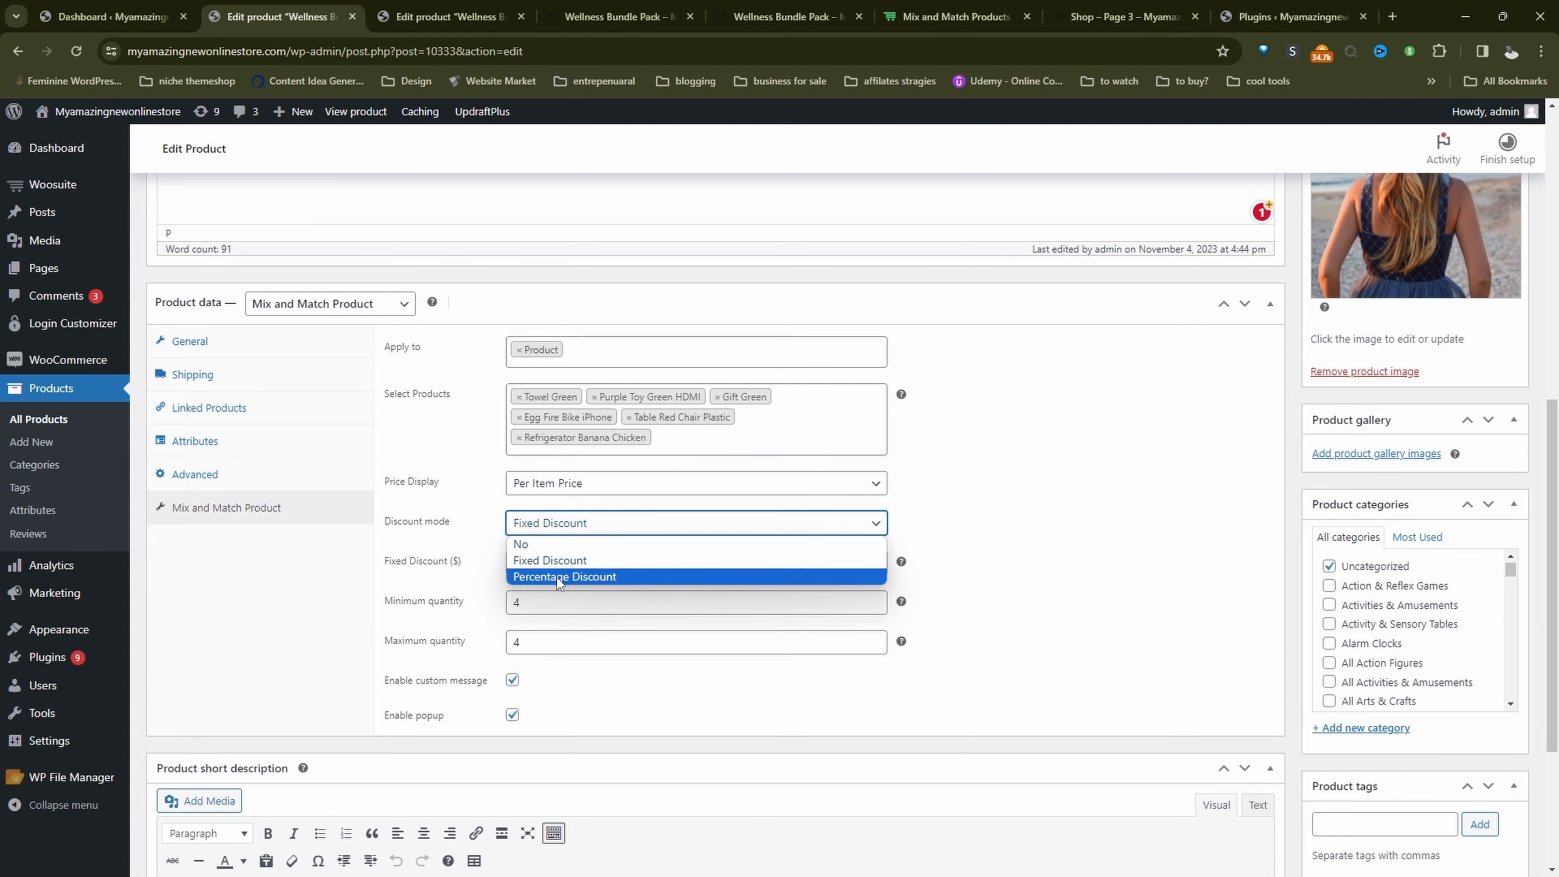
left_click(571, 559)
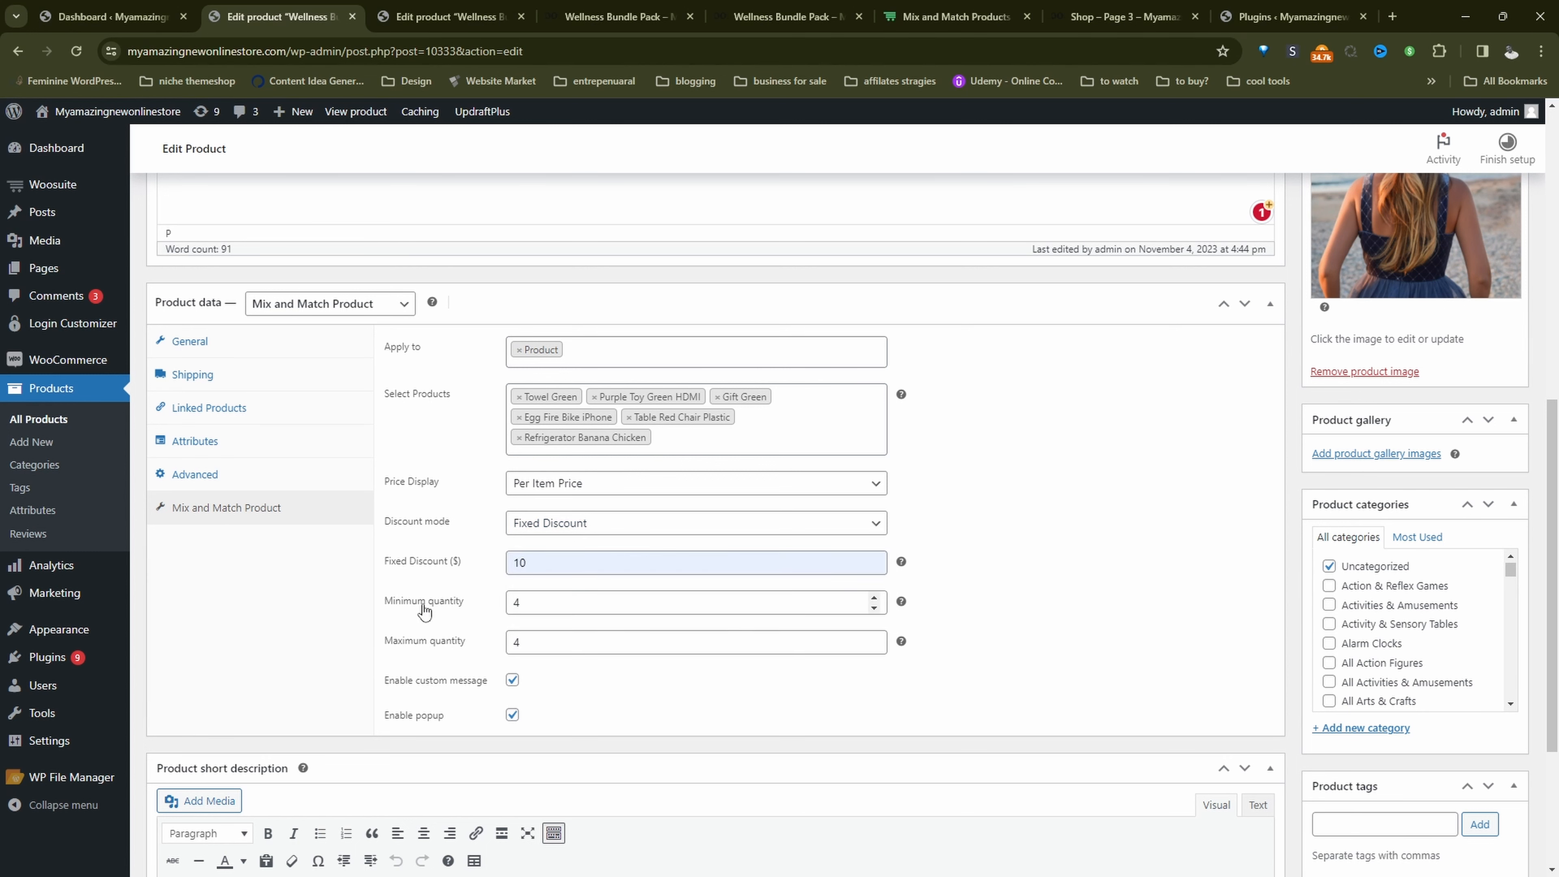
Step: Set both the minimum and maximum quantity to 4 and publish the Wellness Bundle Pack
left_click(518, 603)
left_click_drag(517, 603, 506, 604)
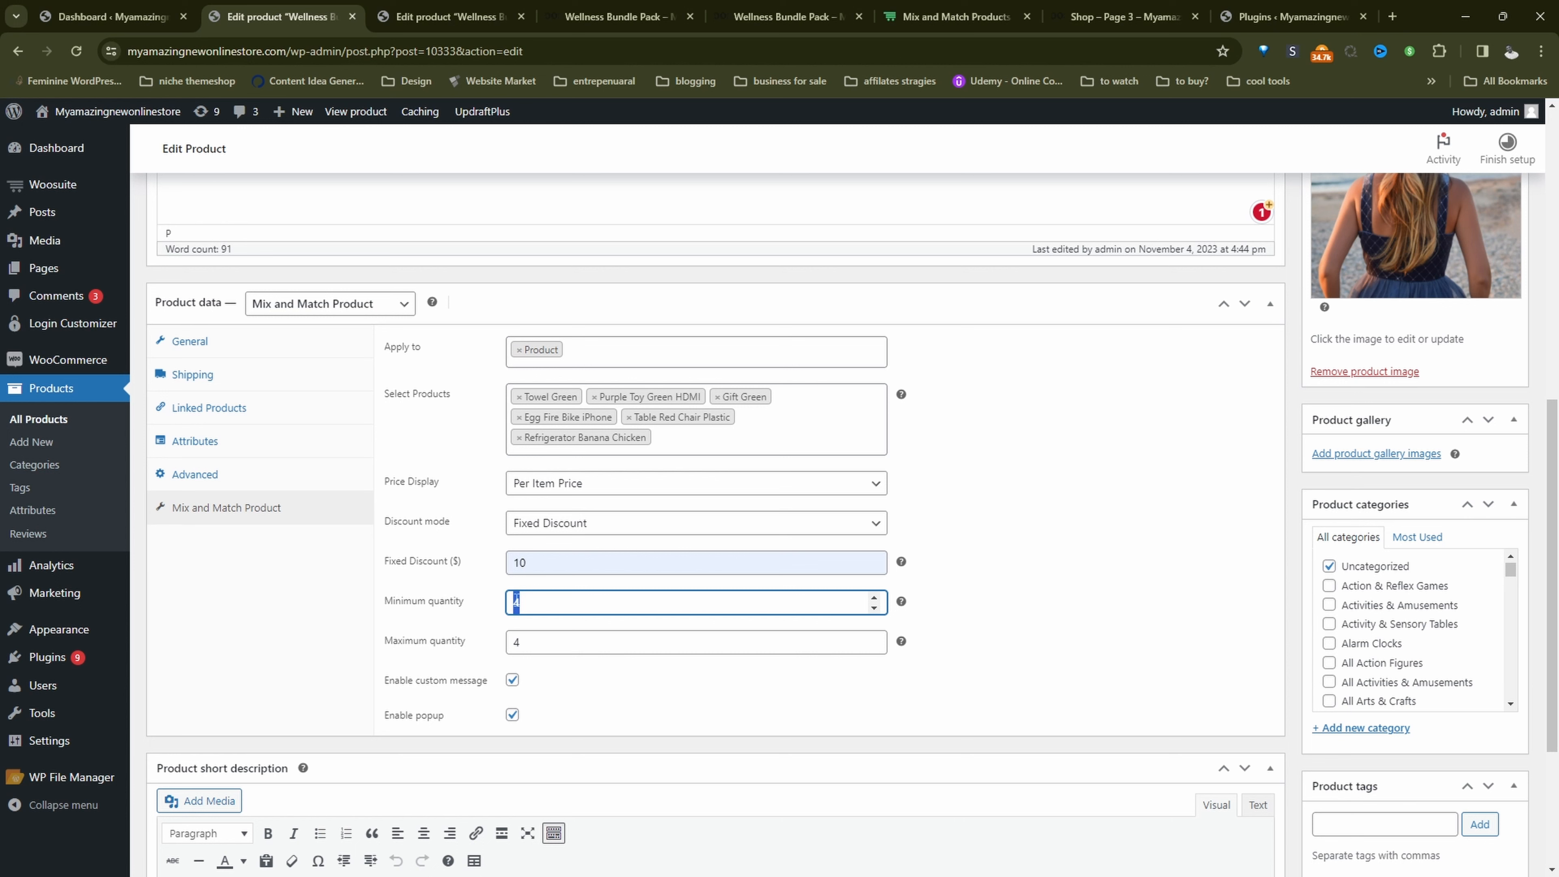
double_click(514, 643)
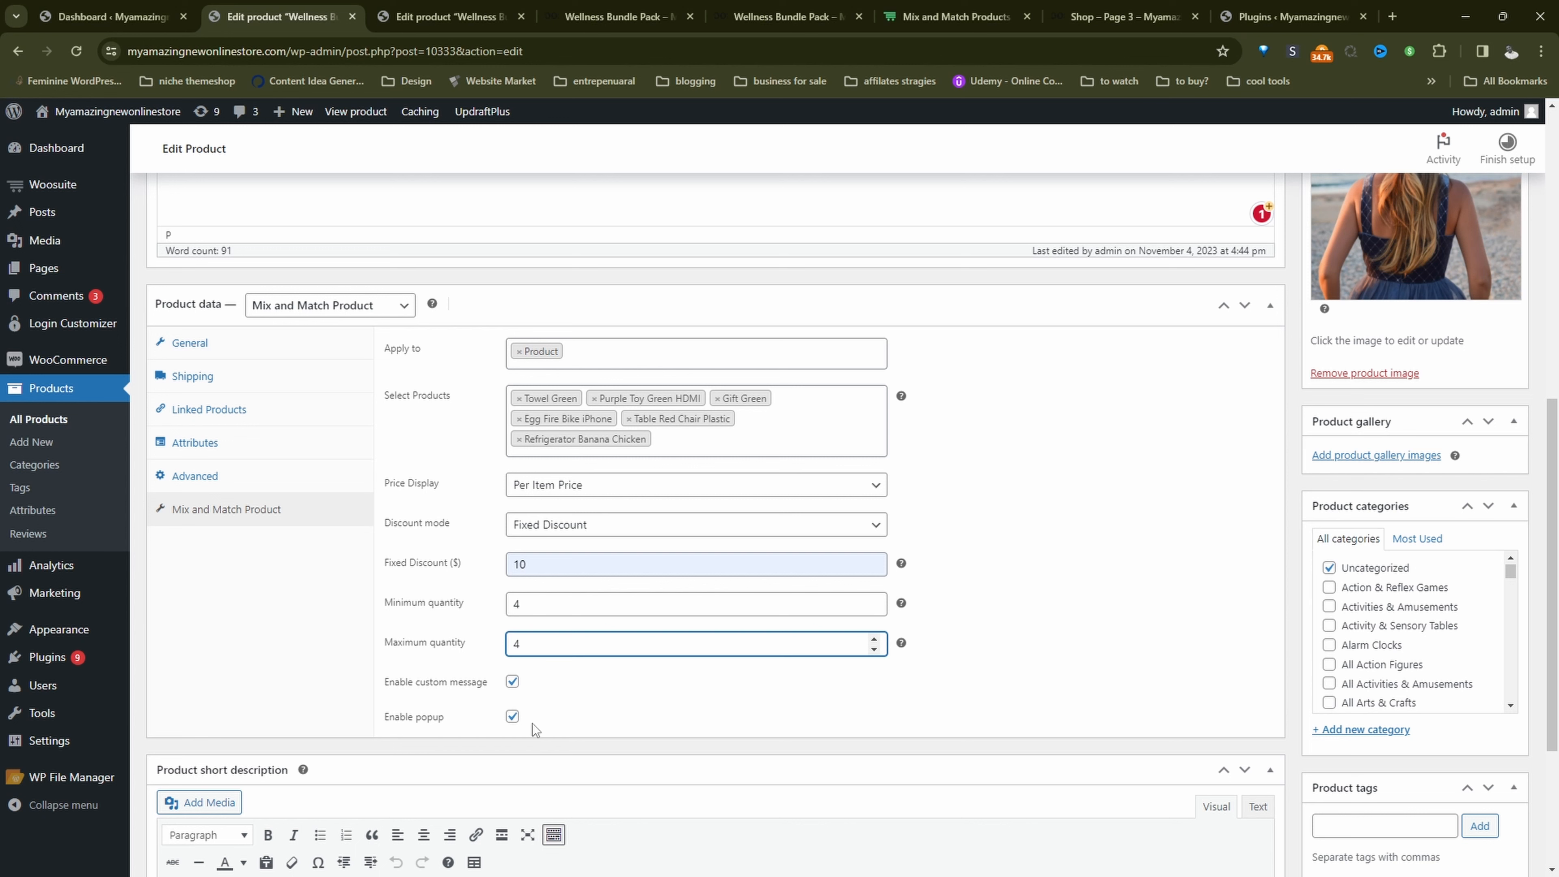
scroll(808, 749, "up", 8)
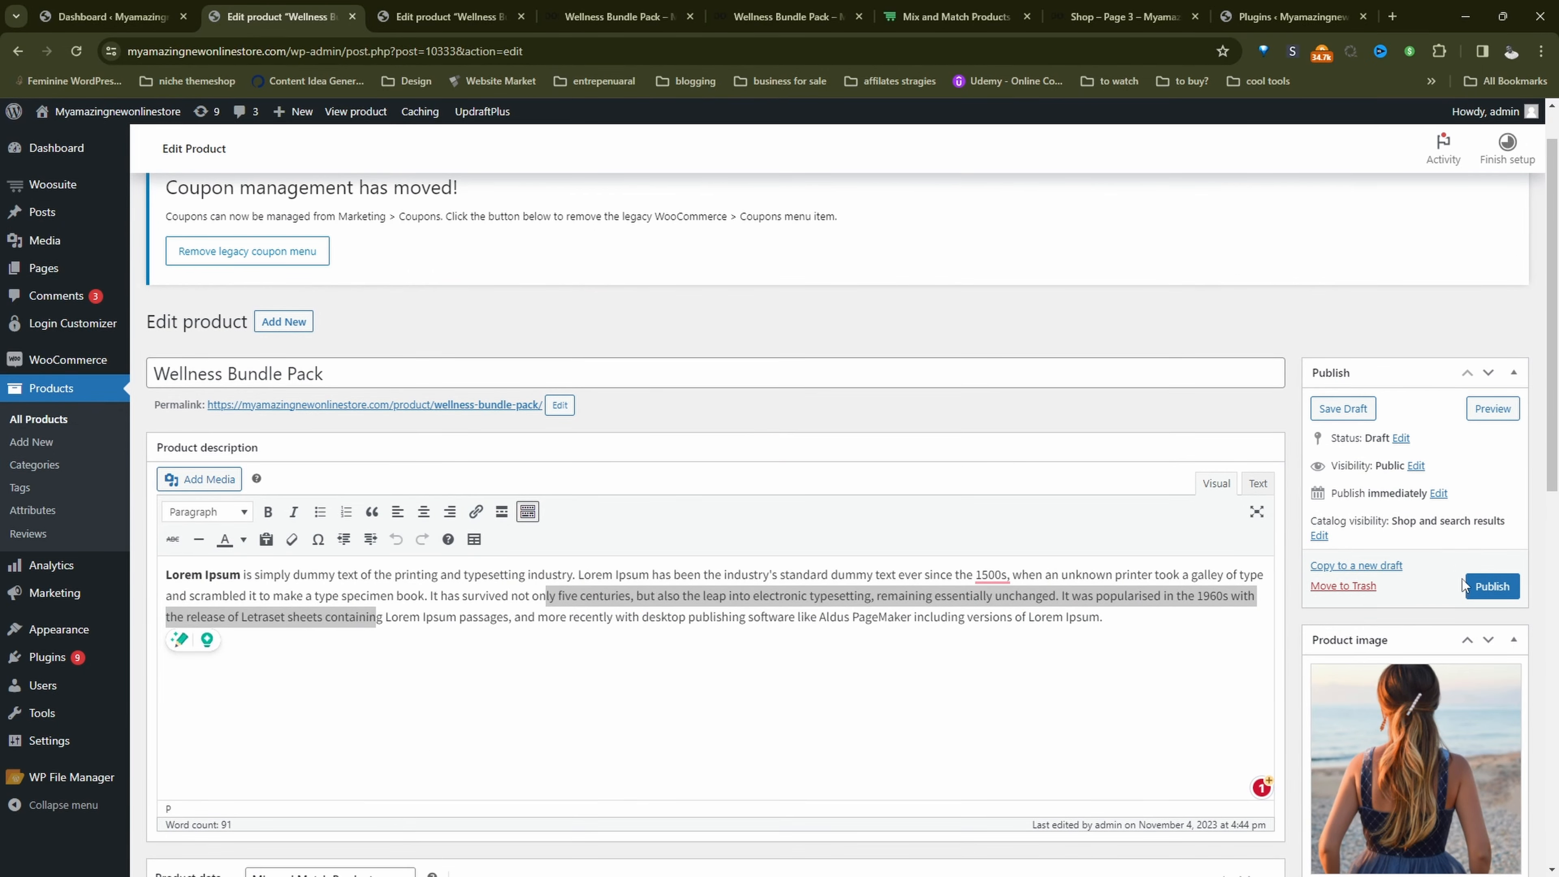
left_click(1485, 591)
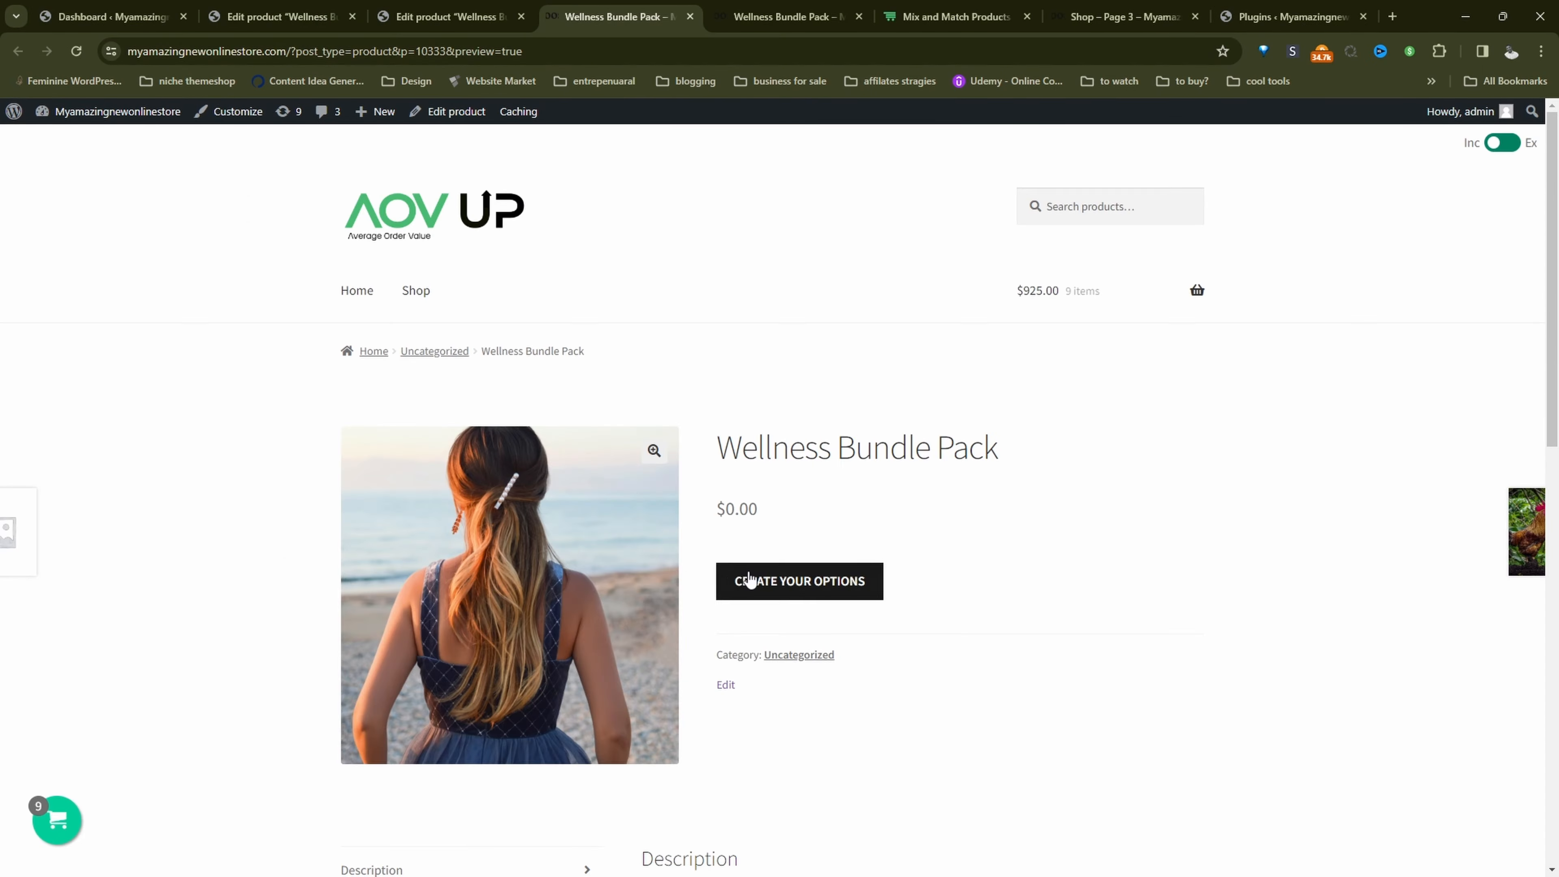
Step: In the bundle's storefront preview, fill the box with Purple Toy Green HDMI, Egg Fire Bike iPhone and Table Red Chair Plastic, and activate the gift message field
left_click(759, 583)
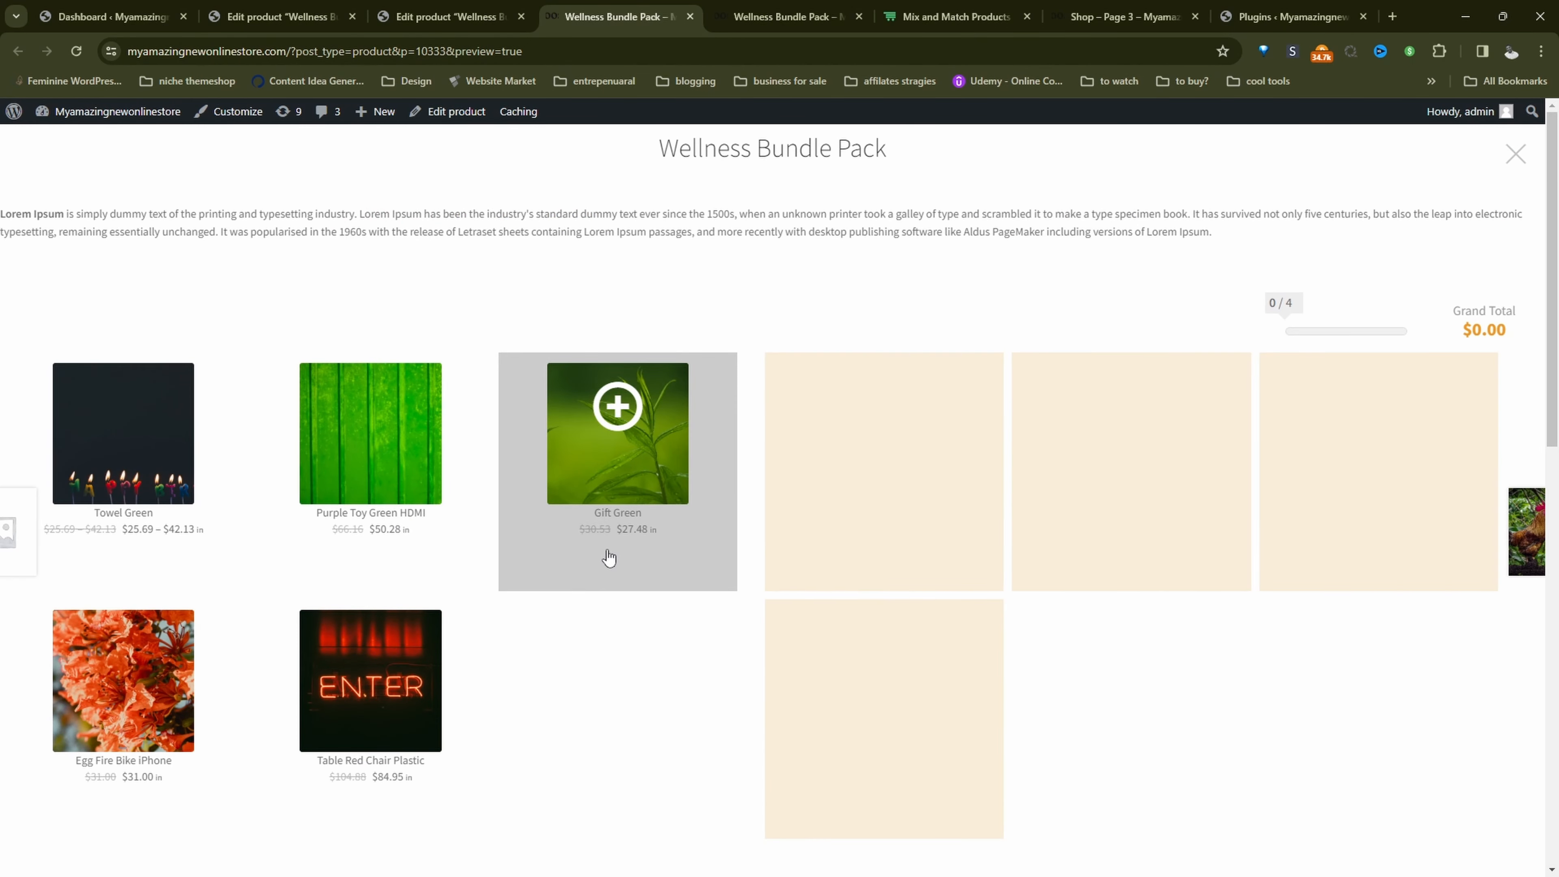
left_click(446, 465)
left_click(123, 670)
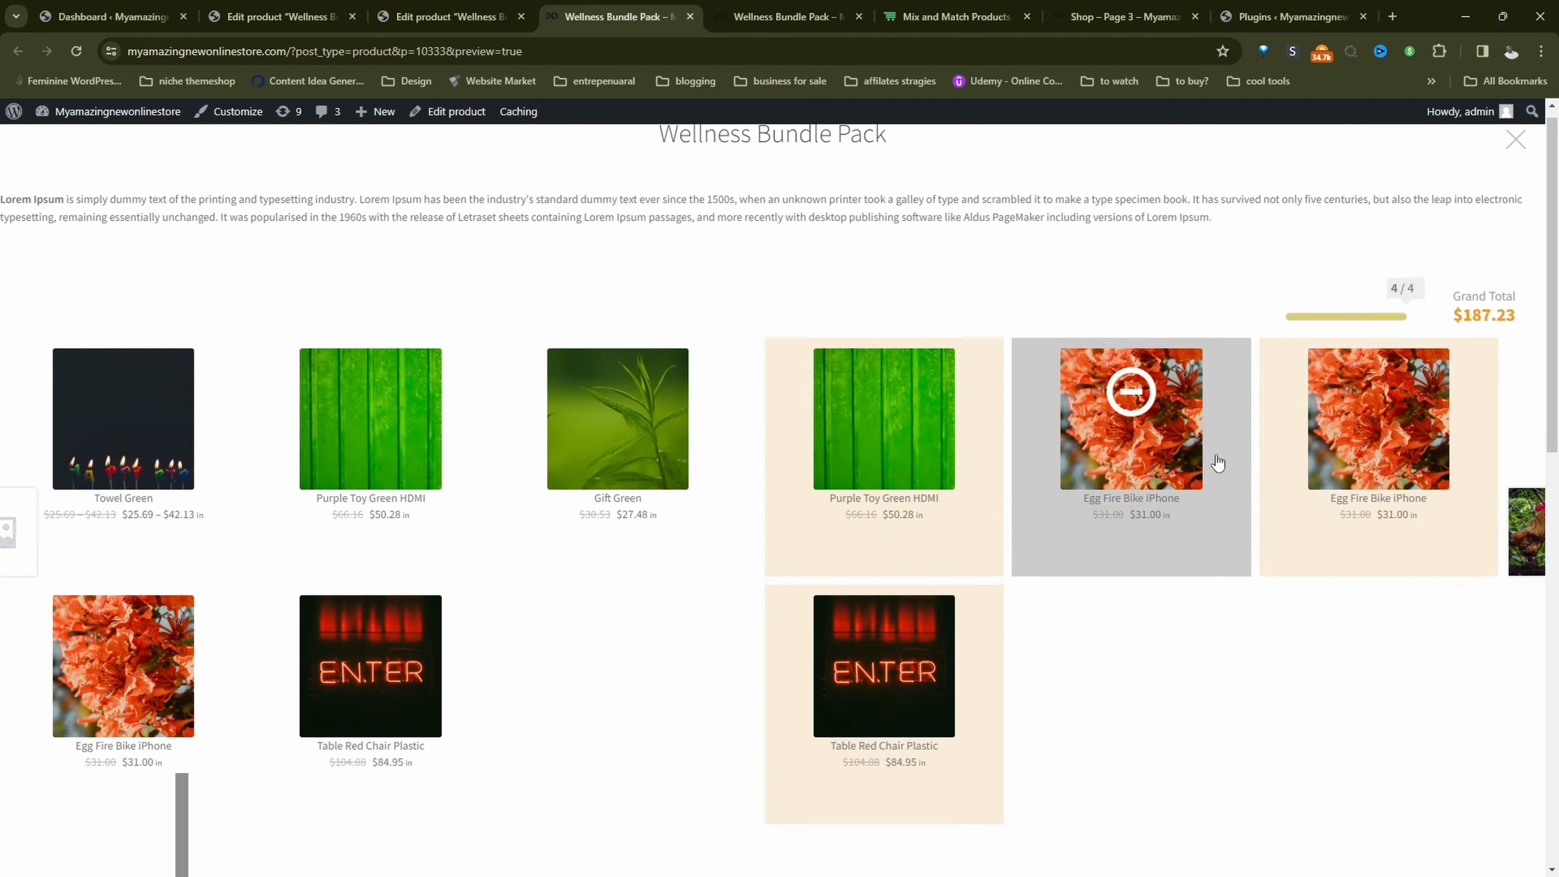
scroll(1212, 453, "down", 6)
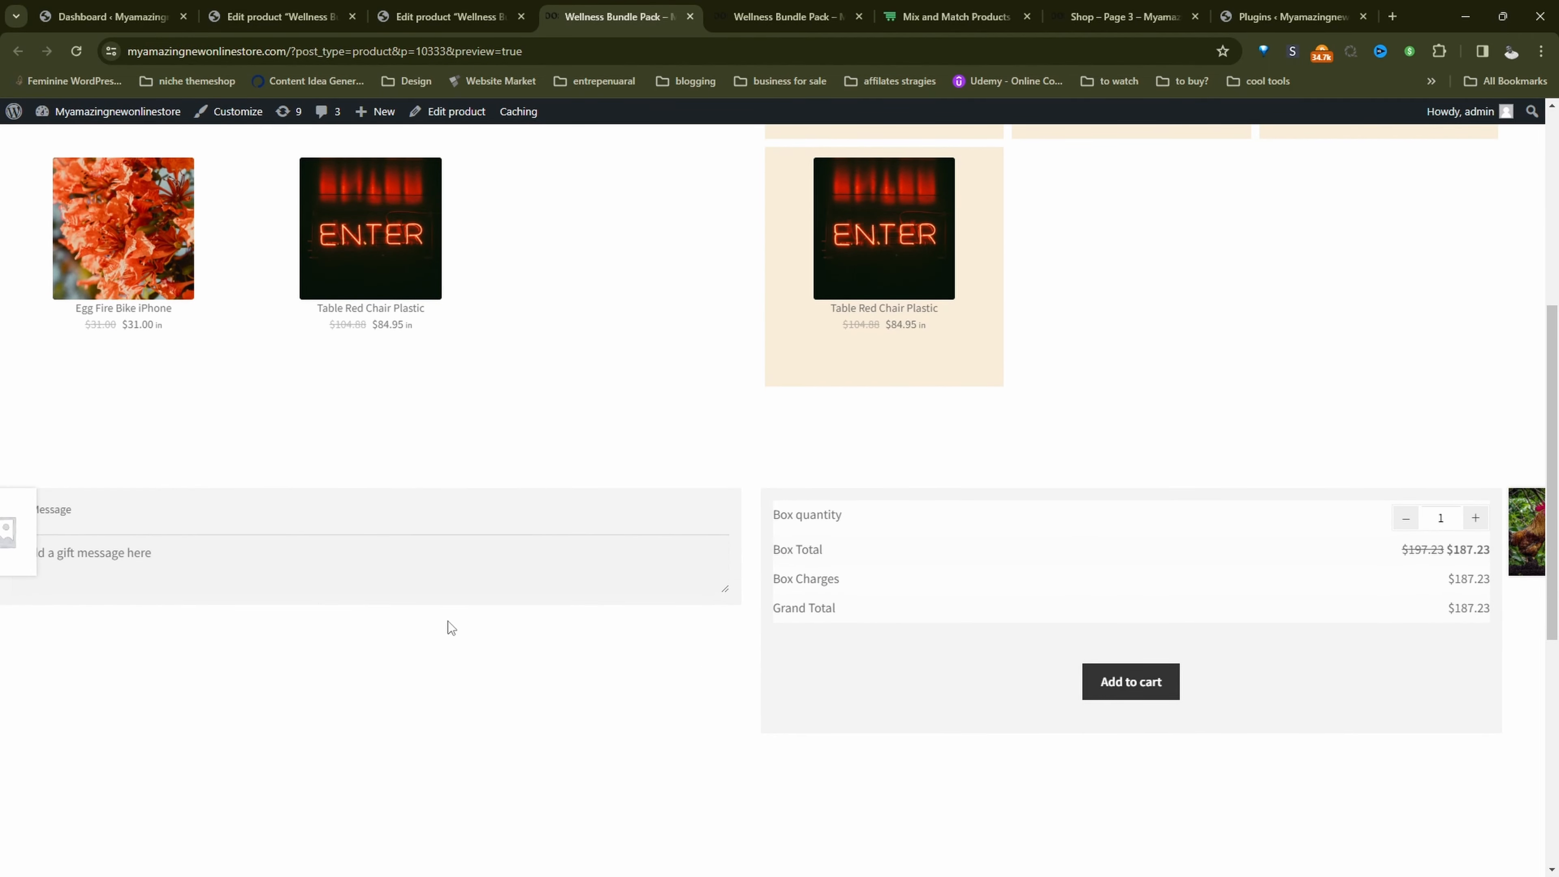
left_click(178, 541)
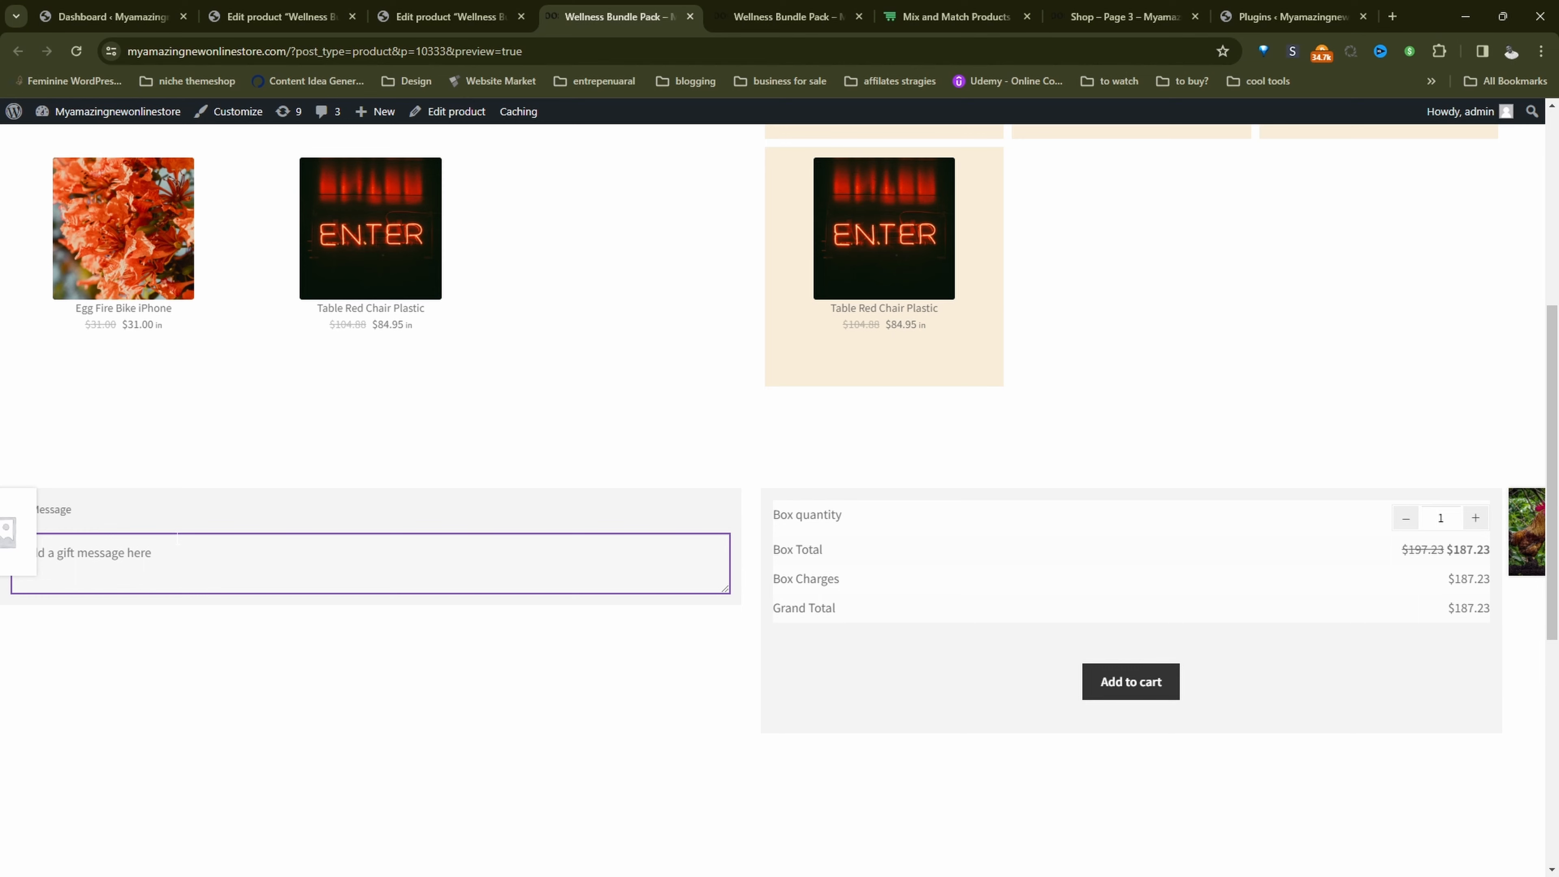
Step: Add the filled Wellness Bundle Pack box to the cart and review the bundle's items in the mini cart
left_click(1138, 688)
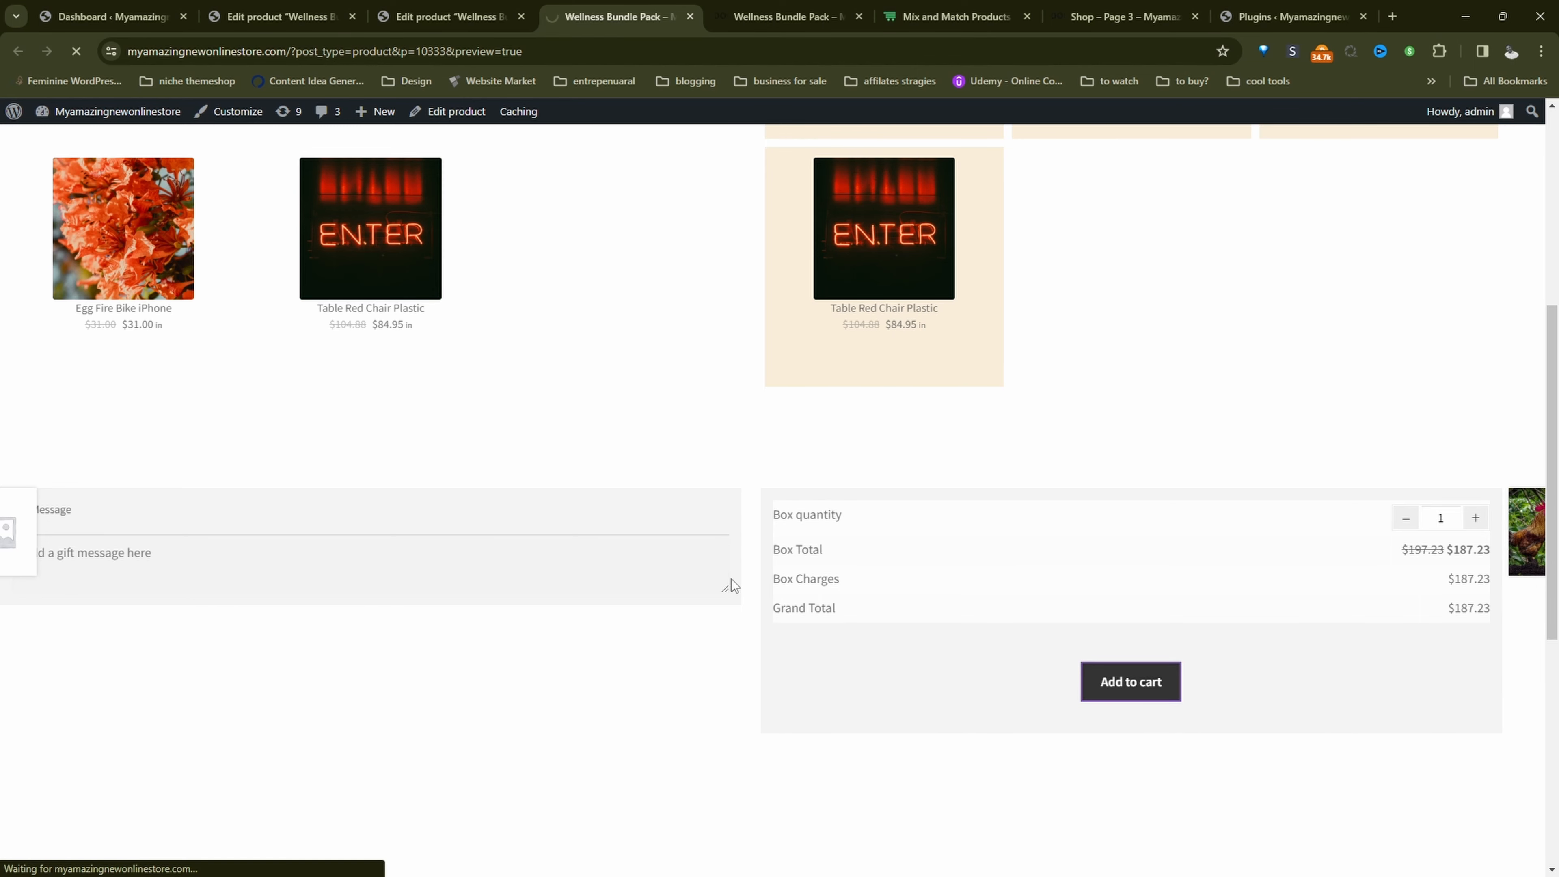
mouse_move(1123, 301)
scroll(1107, 400, "down", 2)
scroll(1107, 400, "down", 2)
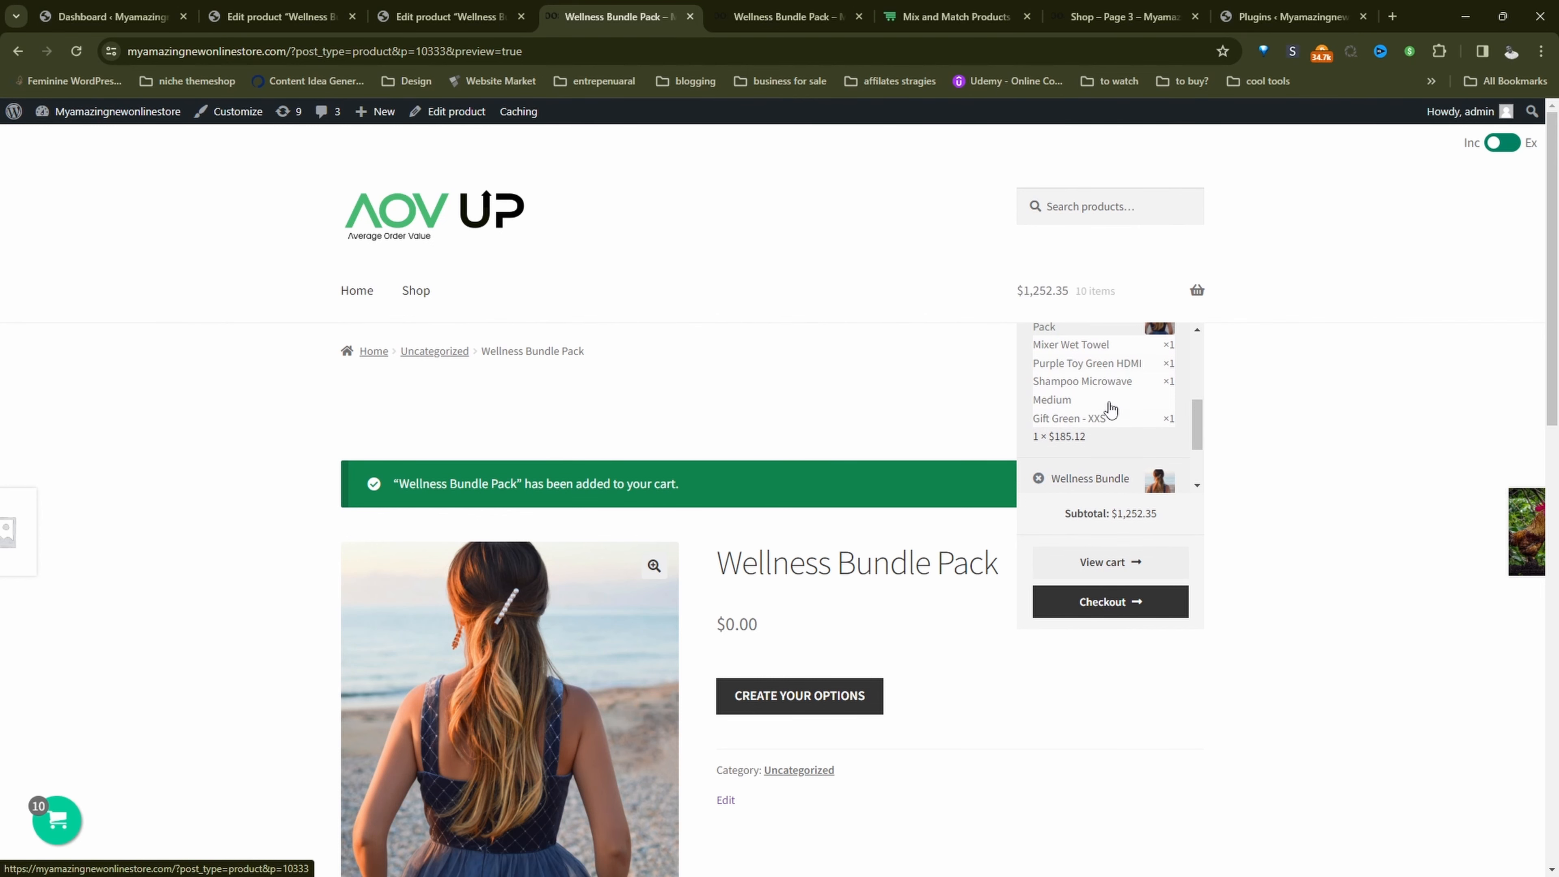
scroll(762, 682, "down", 1)
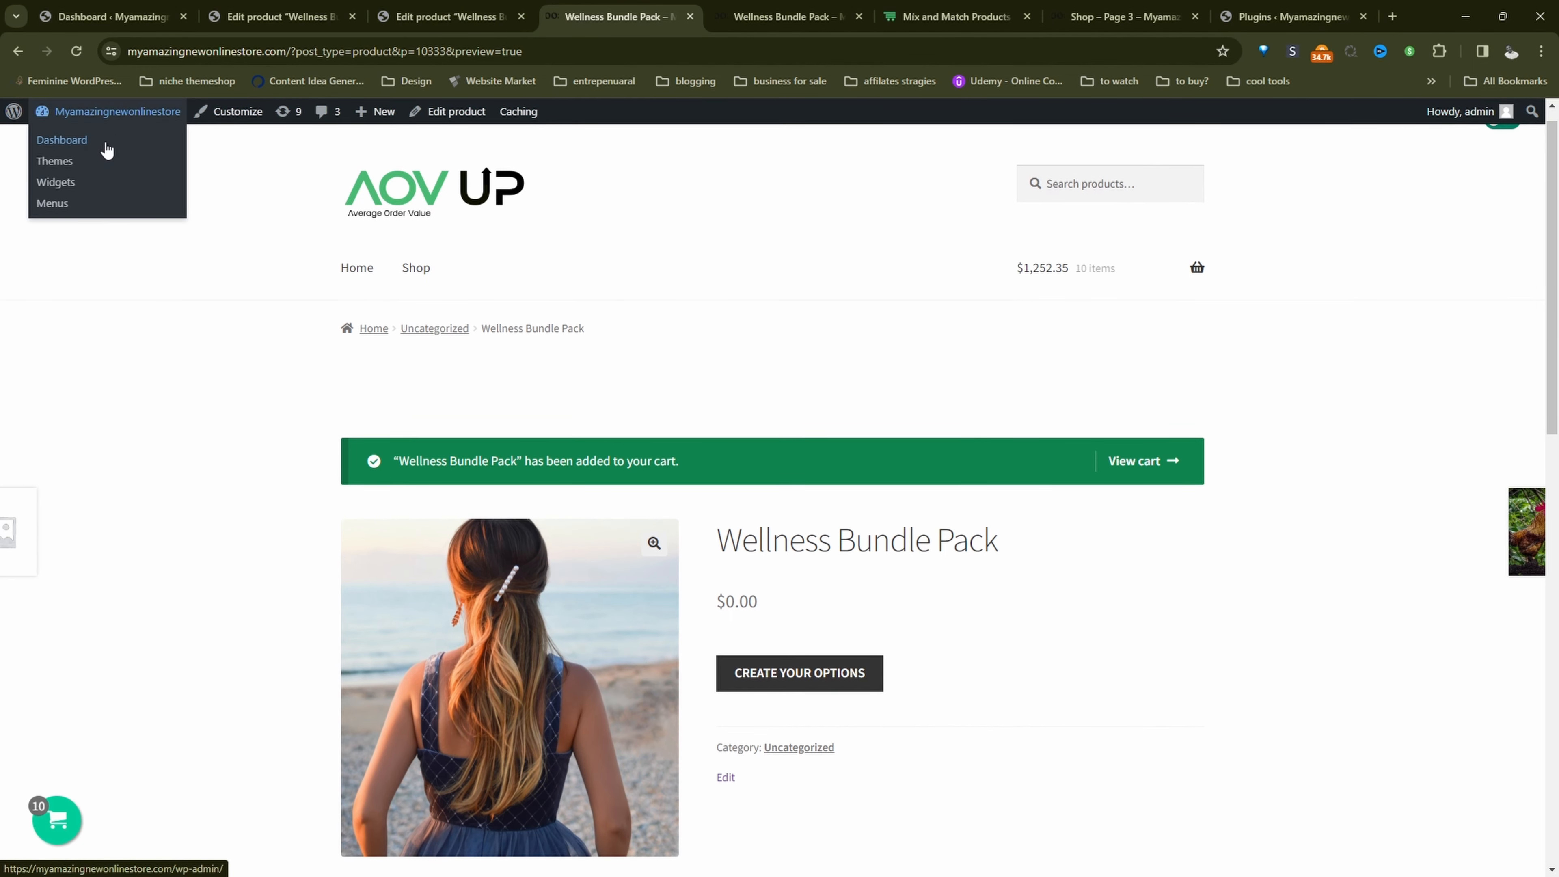
Step: In Woosuite's Mix and Match Product settings, set the create option button text to "Choose Bundle" and save the changes
middle_click(106, 144)
left_click(694, 19)
mouse_move(31, 244)
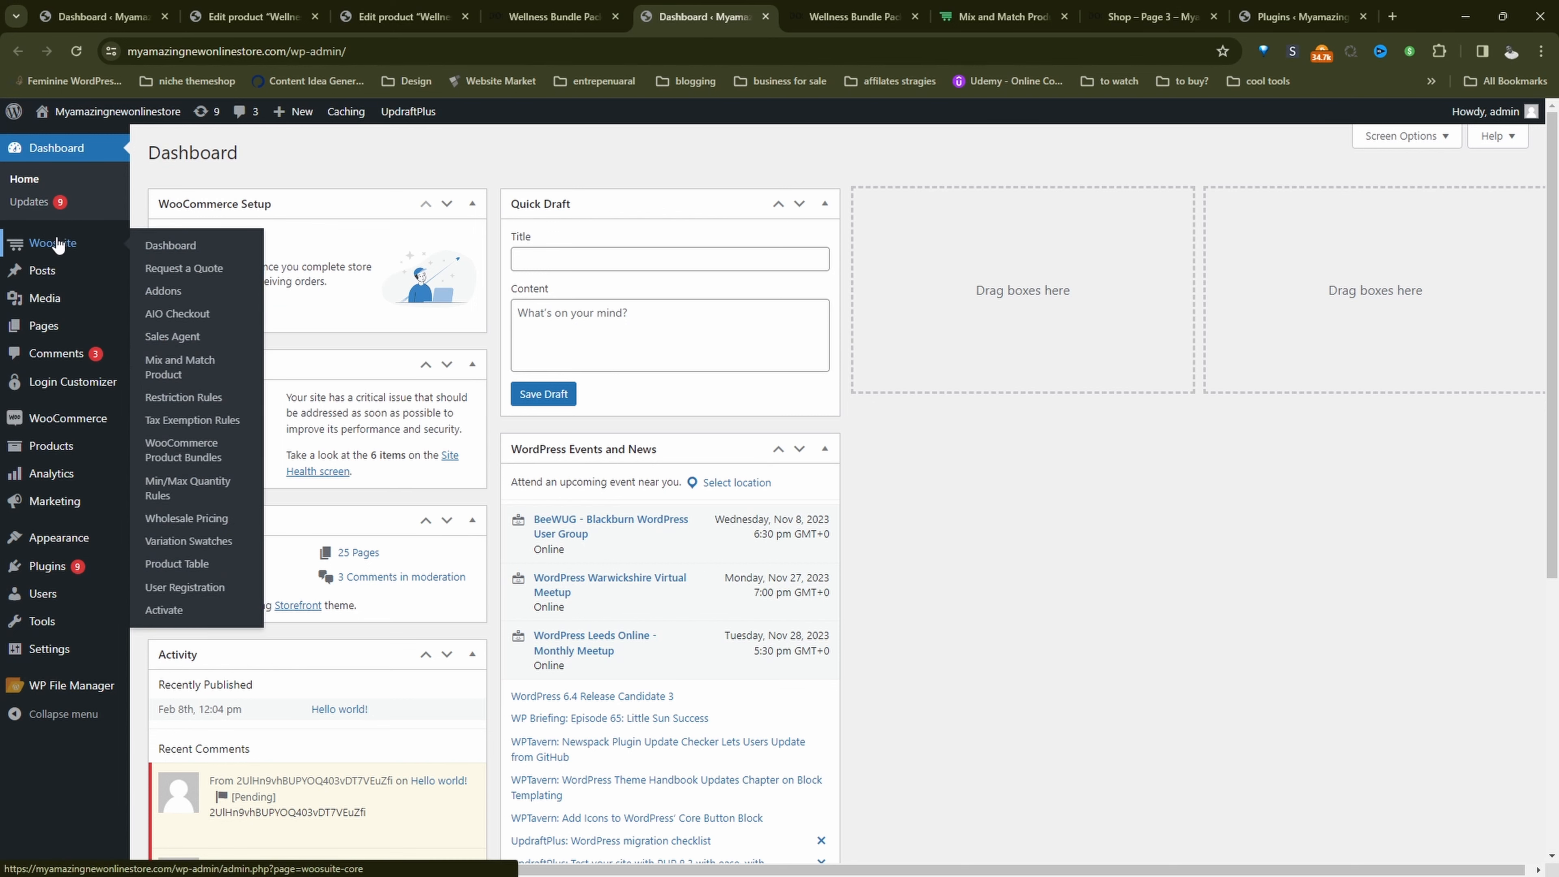
left_click(172, 374)
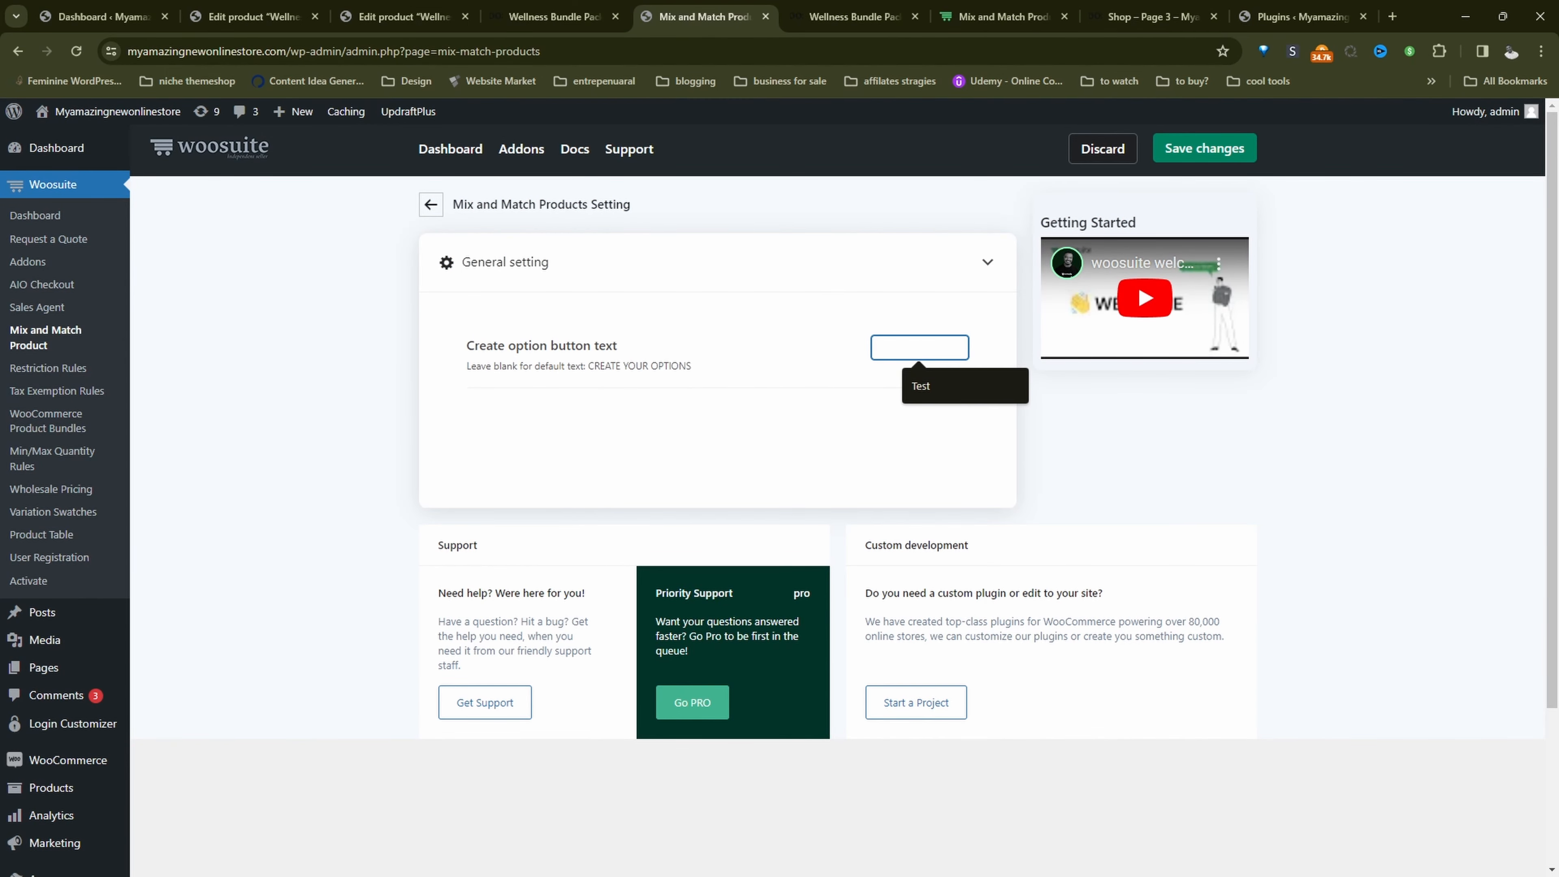
type("Choose Bundle")
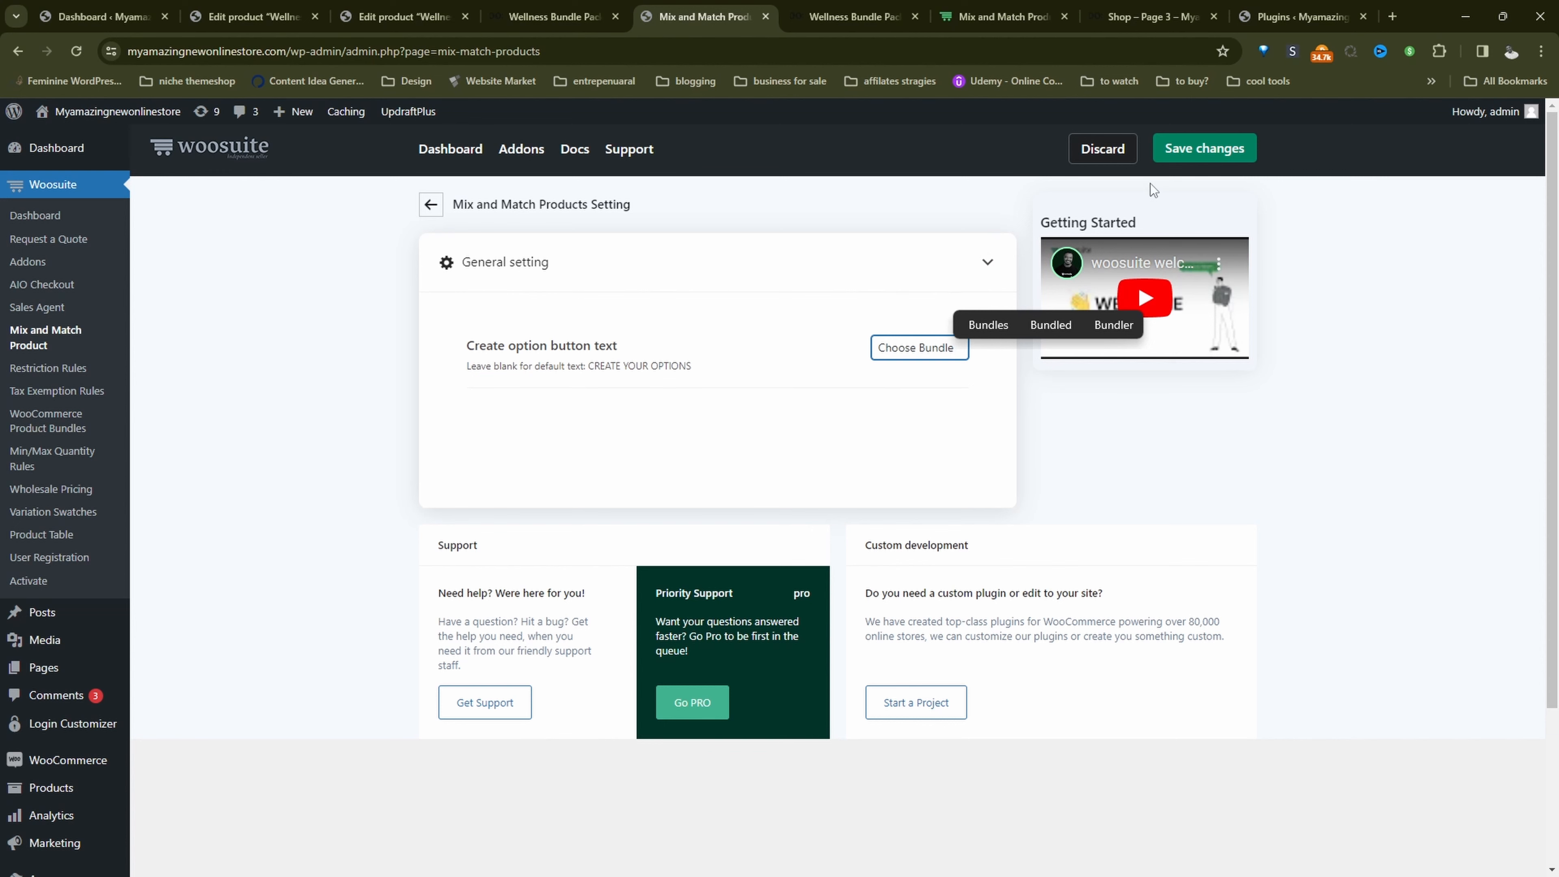
left_click(1188, 149)
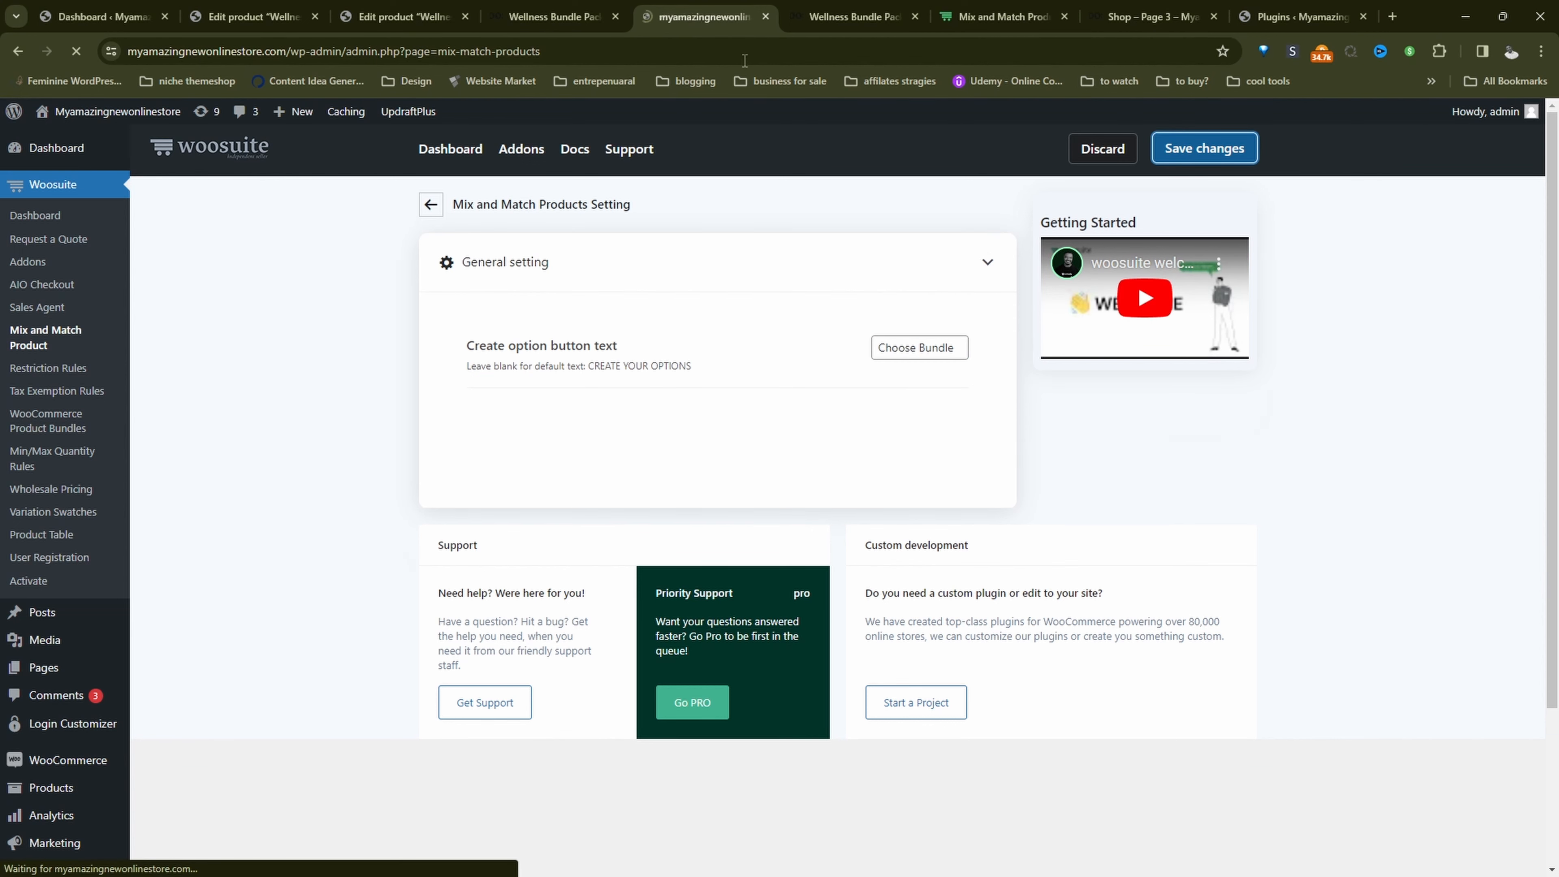
Step: Reload the Wellness Bundle Pack storefront preview to check the text of its options button
left_click(553, 16)
left_click(557, 51)
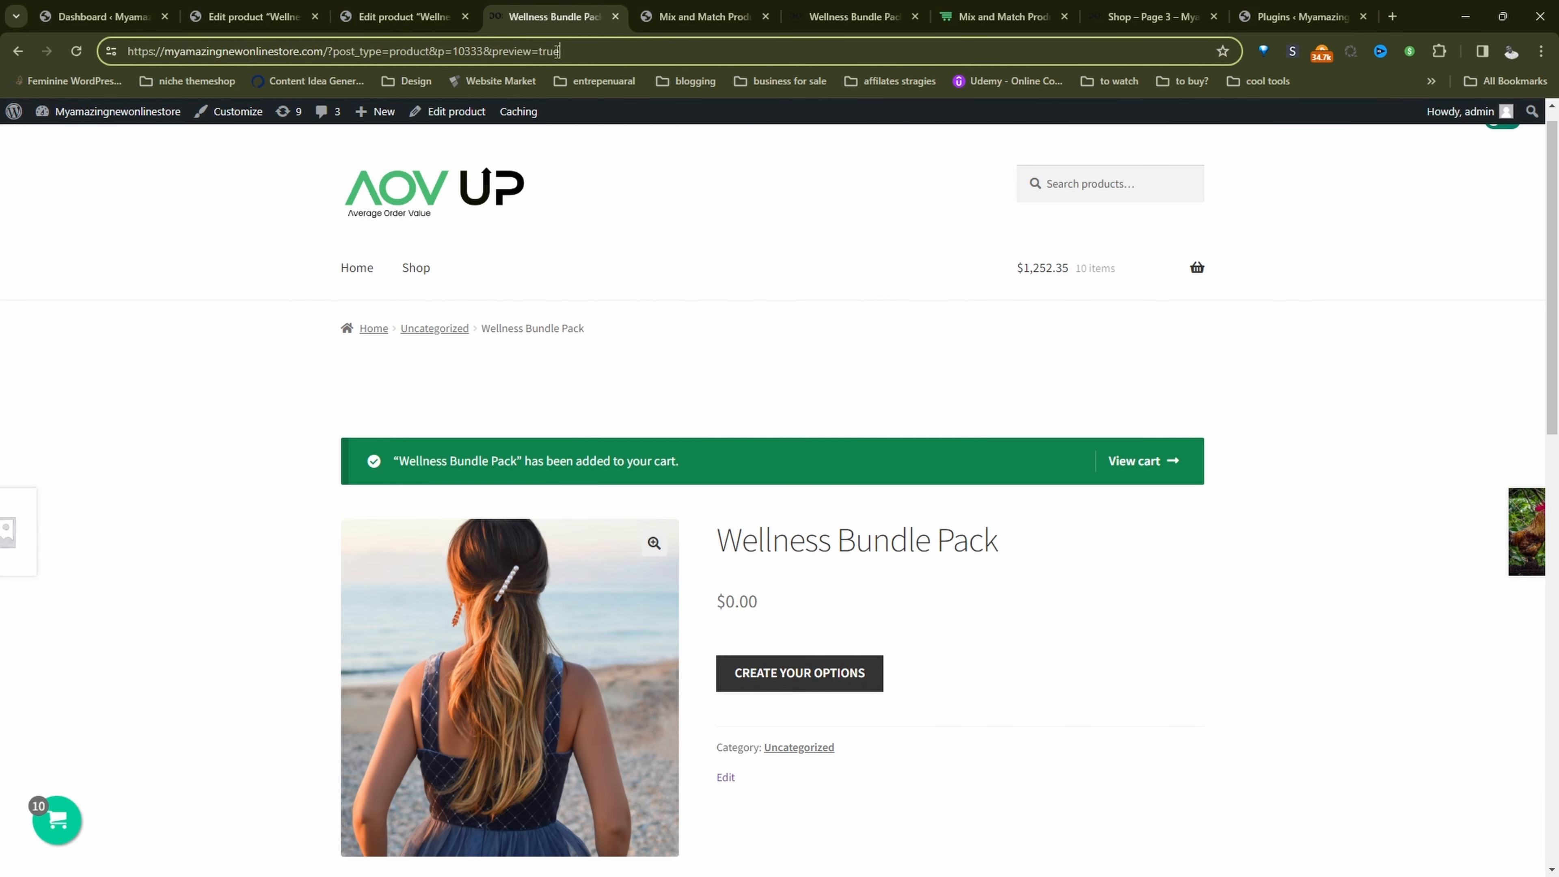
key("Return")
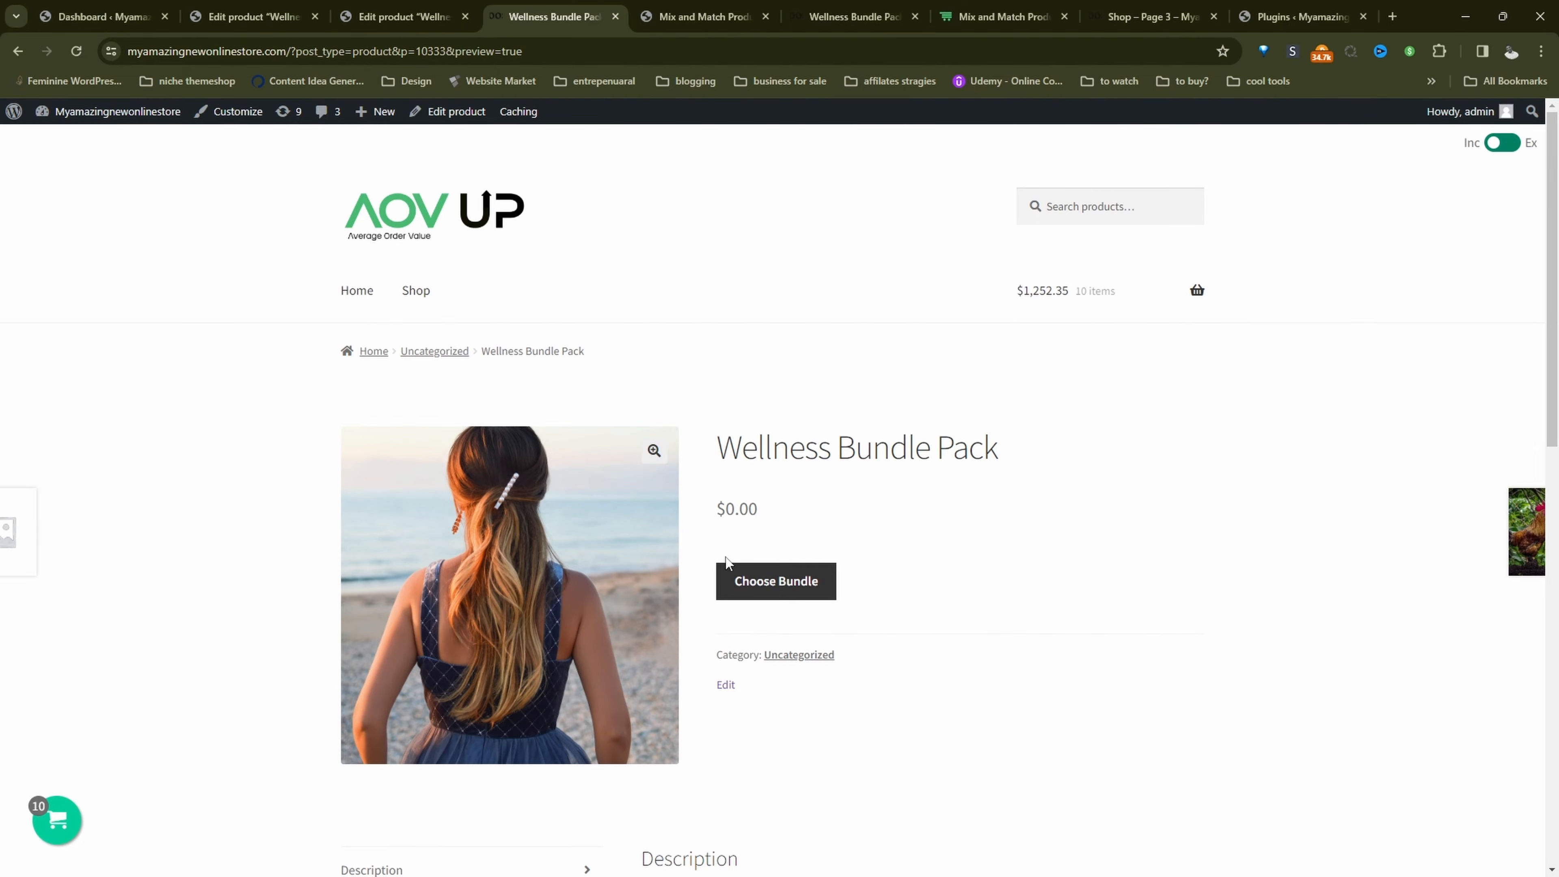
Step: Disable the popup in the Wellness Bundle Pack's mix and match settings and publish the product, accepting the pricing rule alert
left_click(406, 17)
left_click(513, 728)
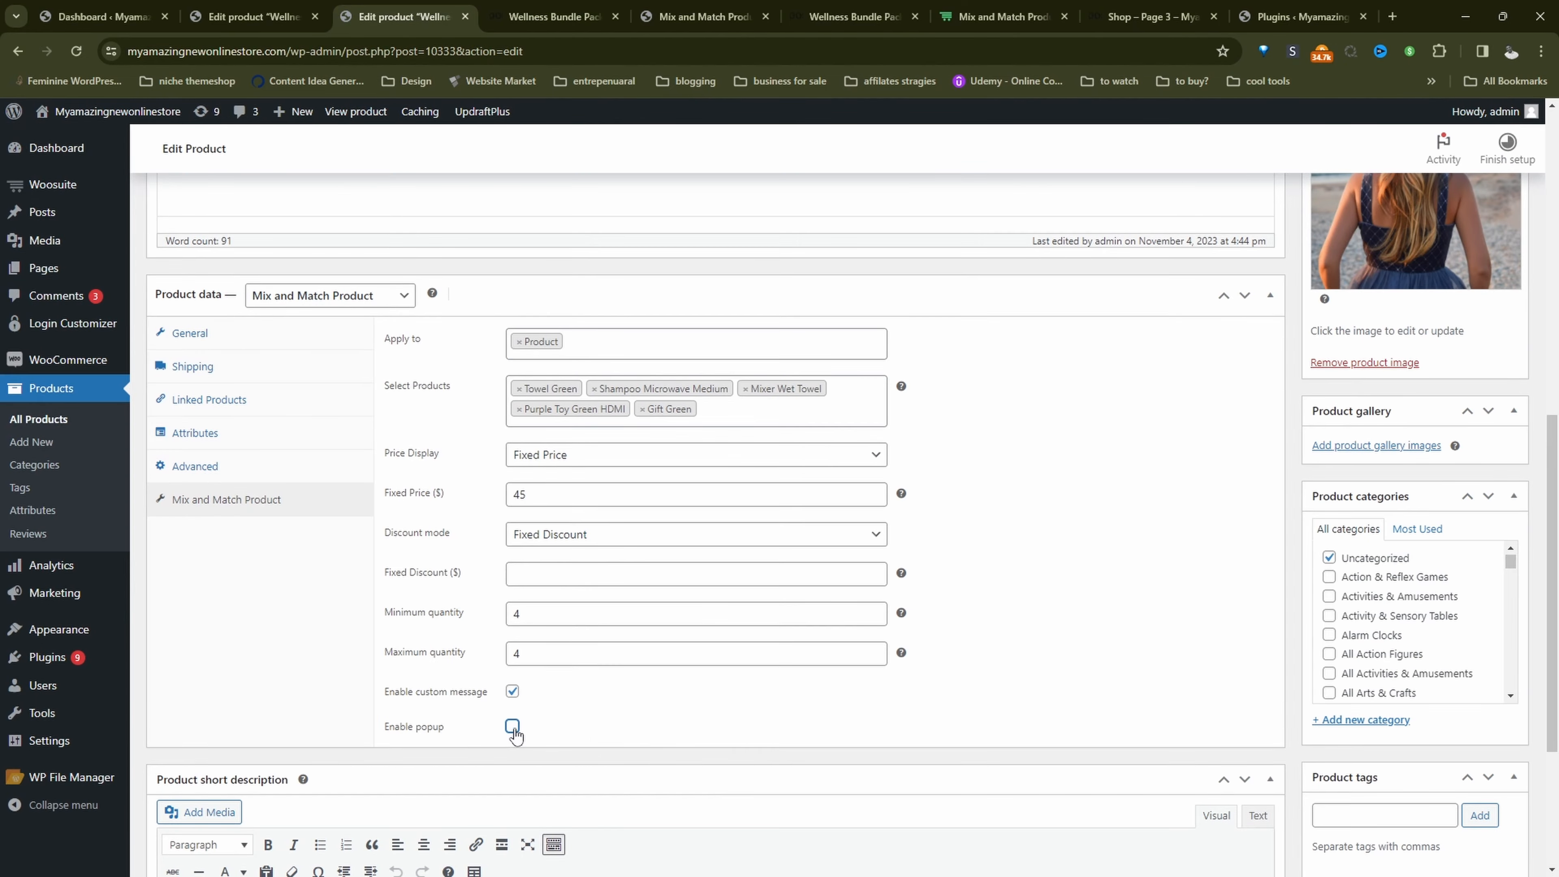
scroll(1093, 728, "up", 4)
left_click(1474, 372)
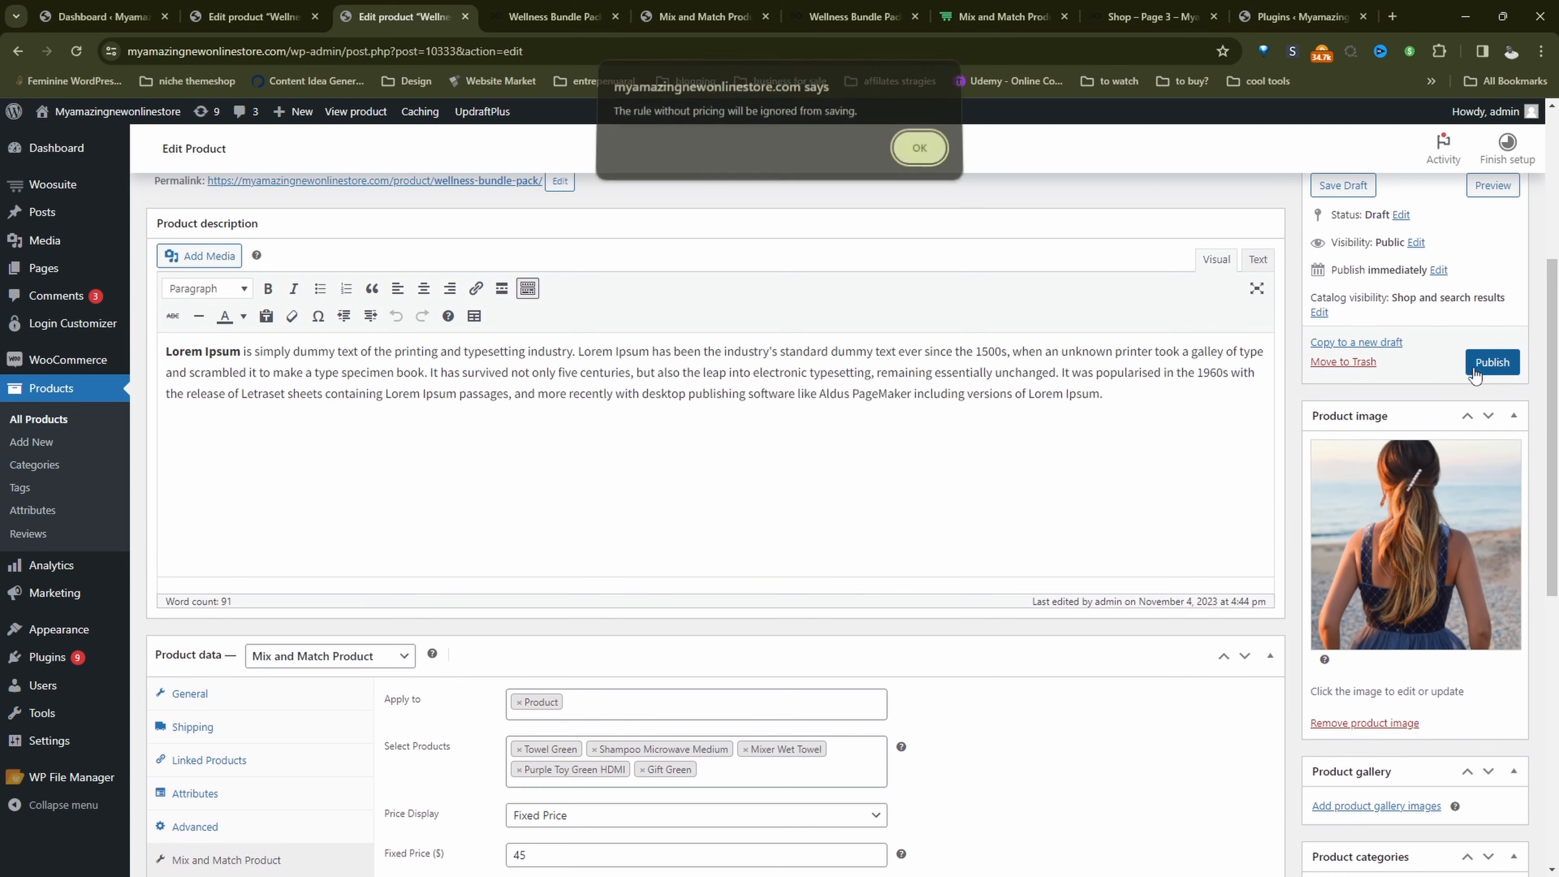
left_click(915, 149)
Step: Reload the bundle's storefront preview and examine the on-page box builder, gift message field and box totals
left_click(556, 17)
left_click(81, 53)
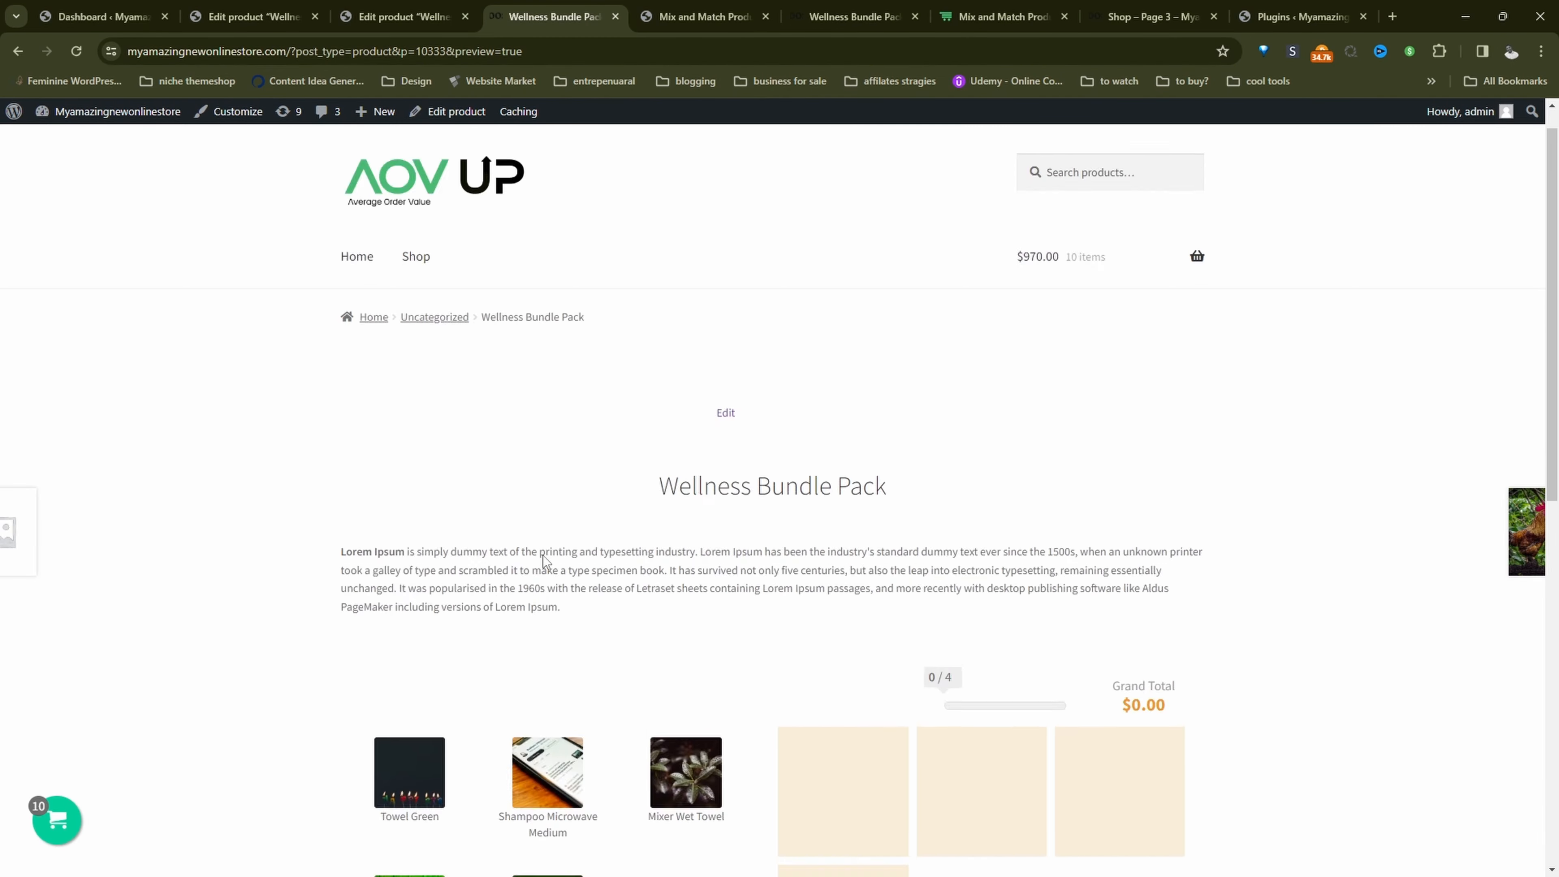
scroll(609, 651, "down", 5)
scroll(675, 645, "down", 4)
scroll(658, 648, "down", 2)
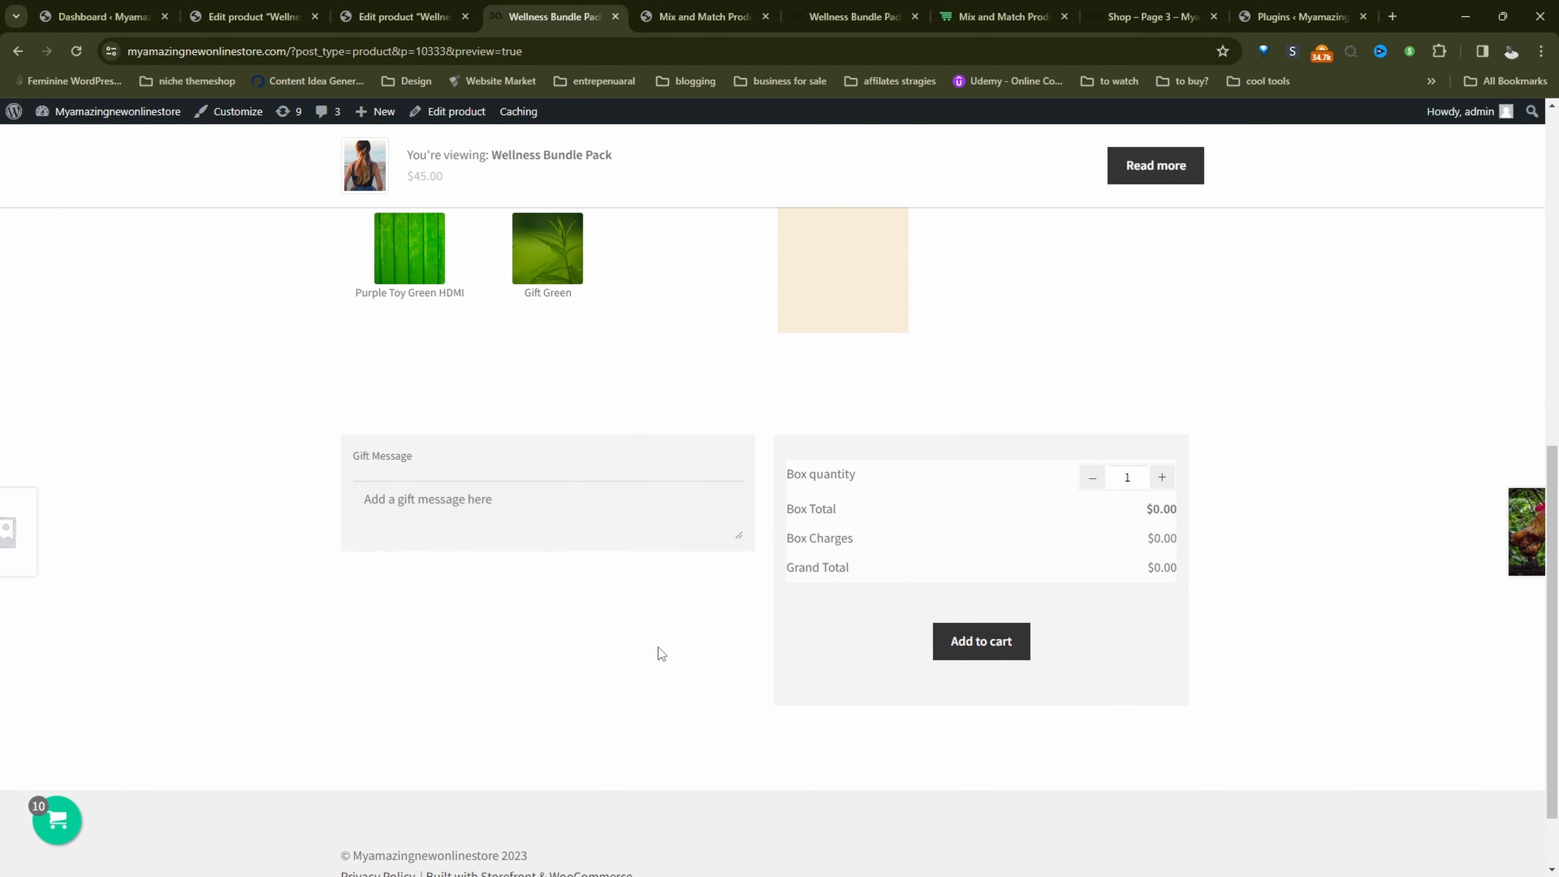
scroll(787, 791, "up", 5)
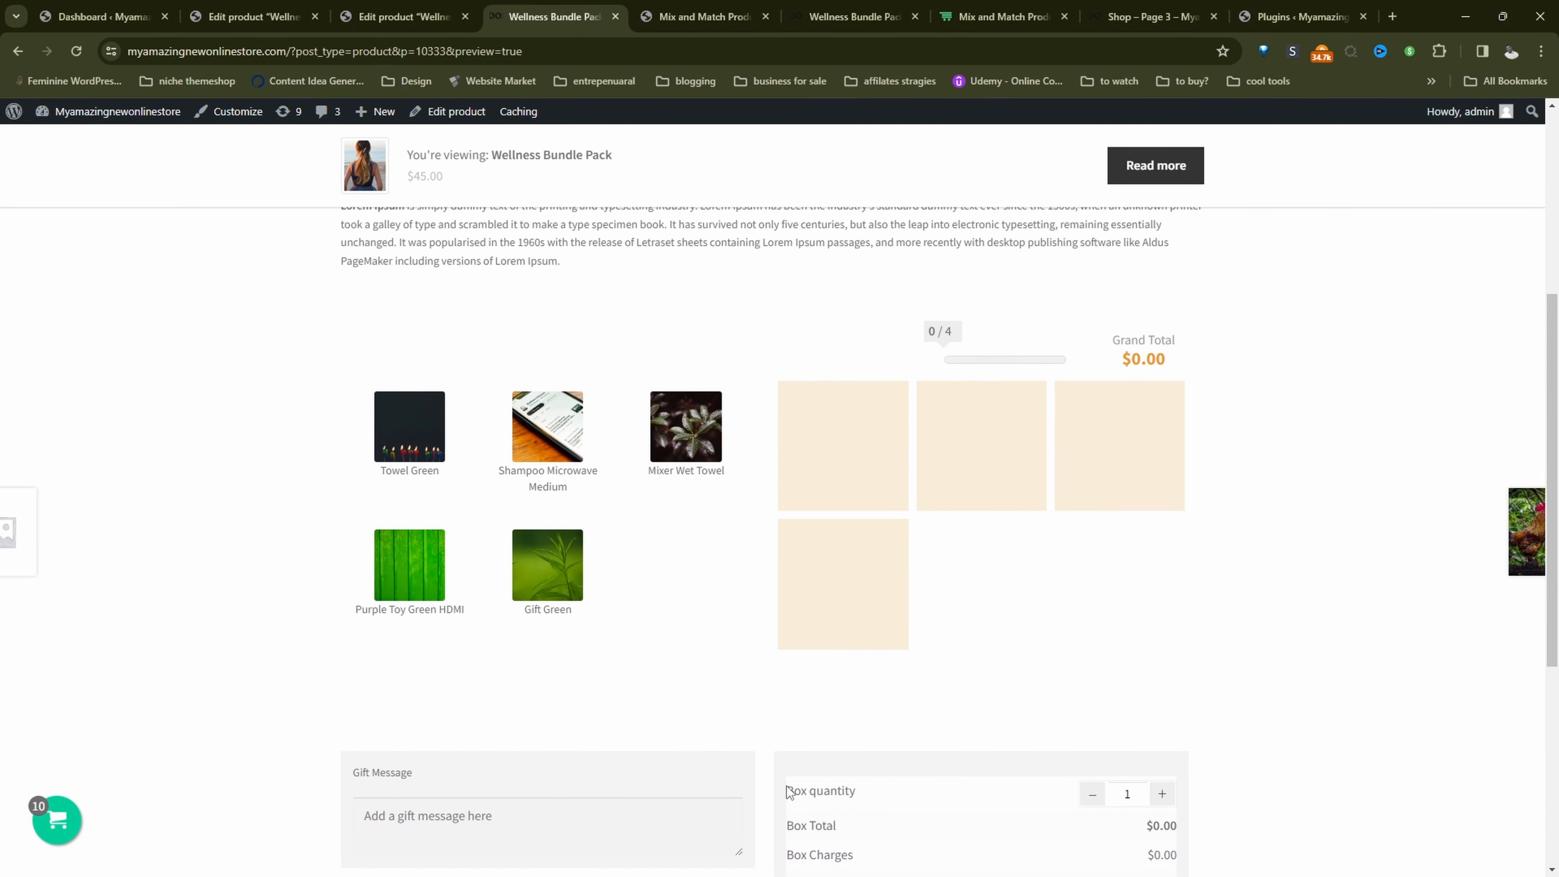